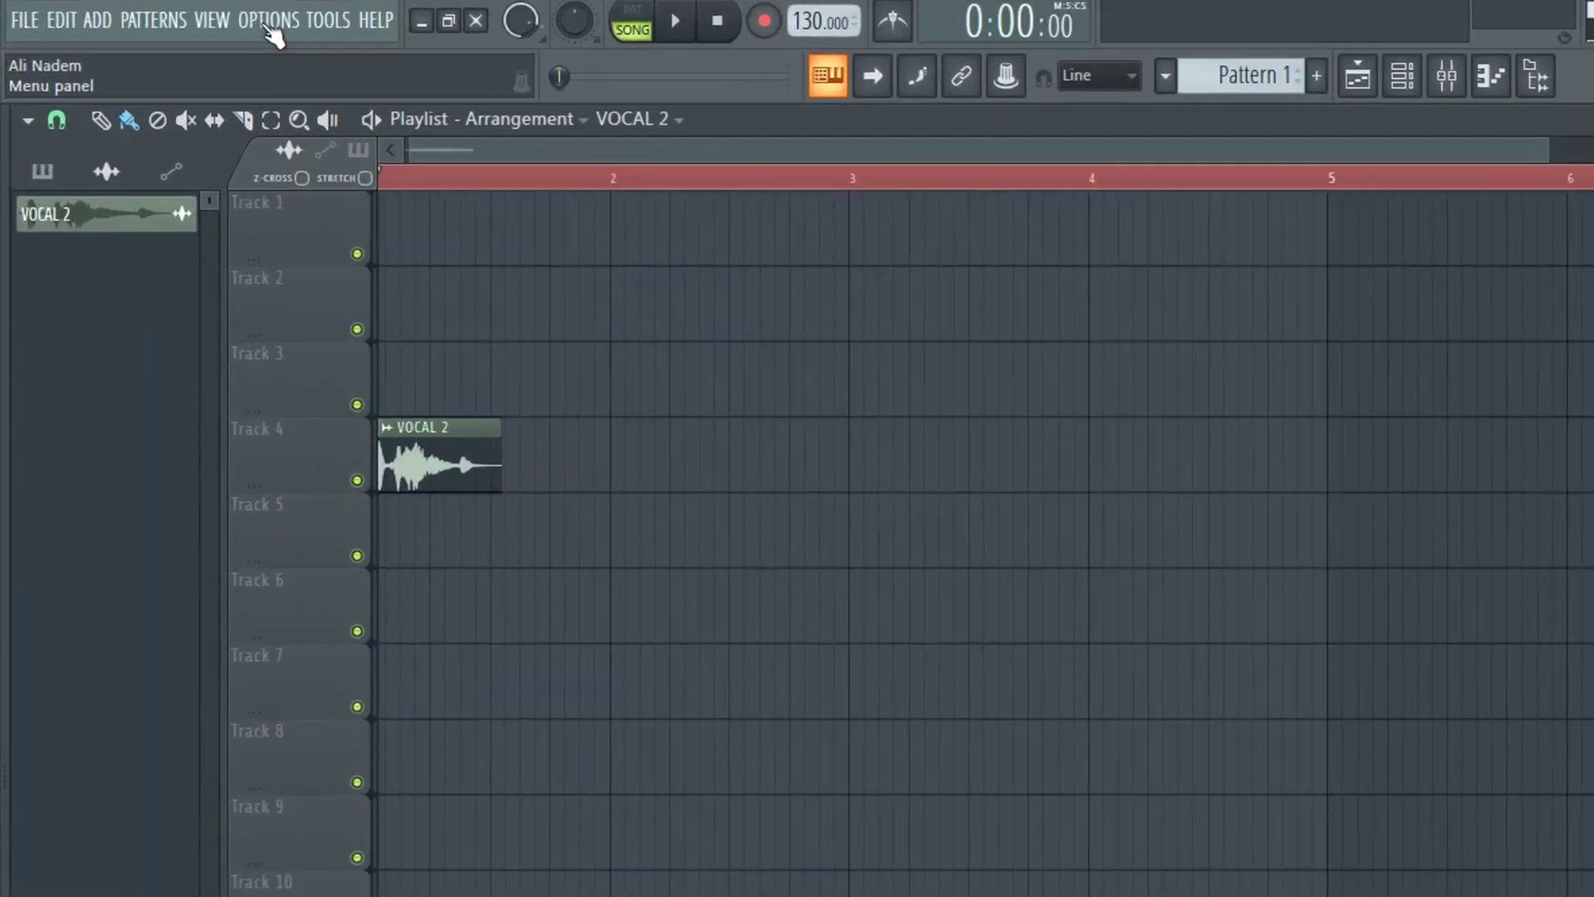
Toggle Smart disable off and back on in Audio settings, then close the window.
left_click(166, 18)
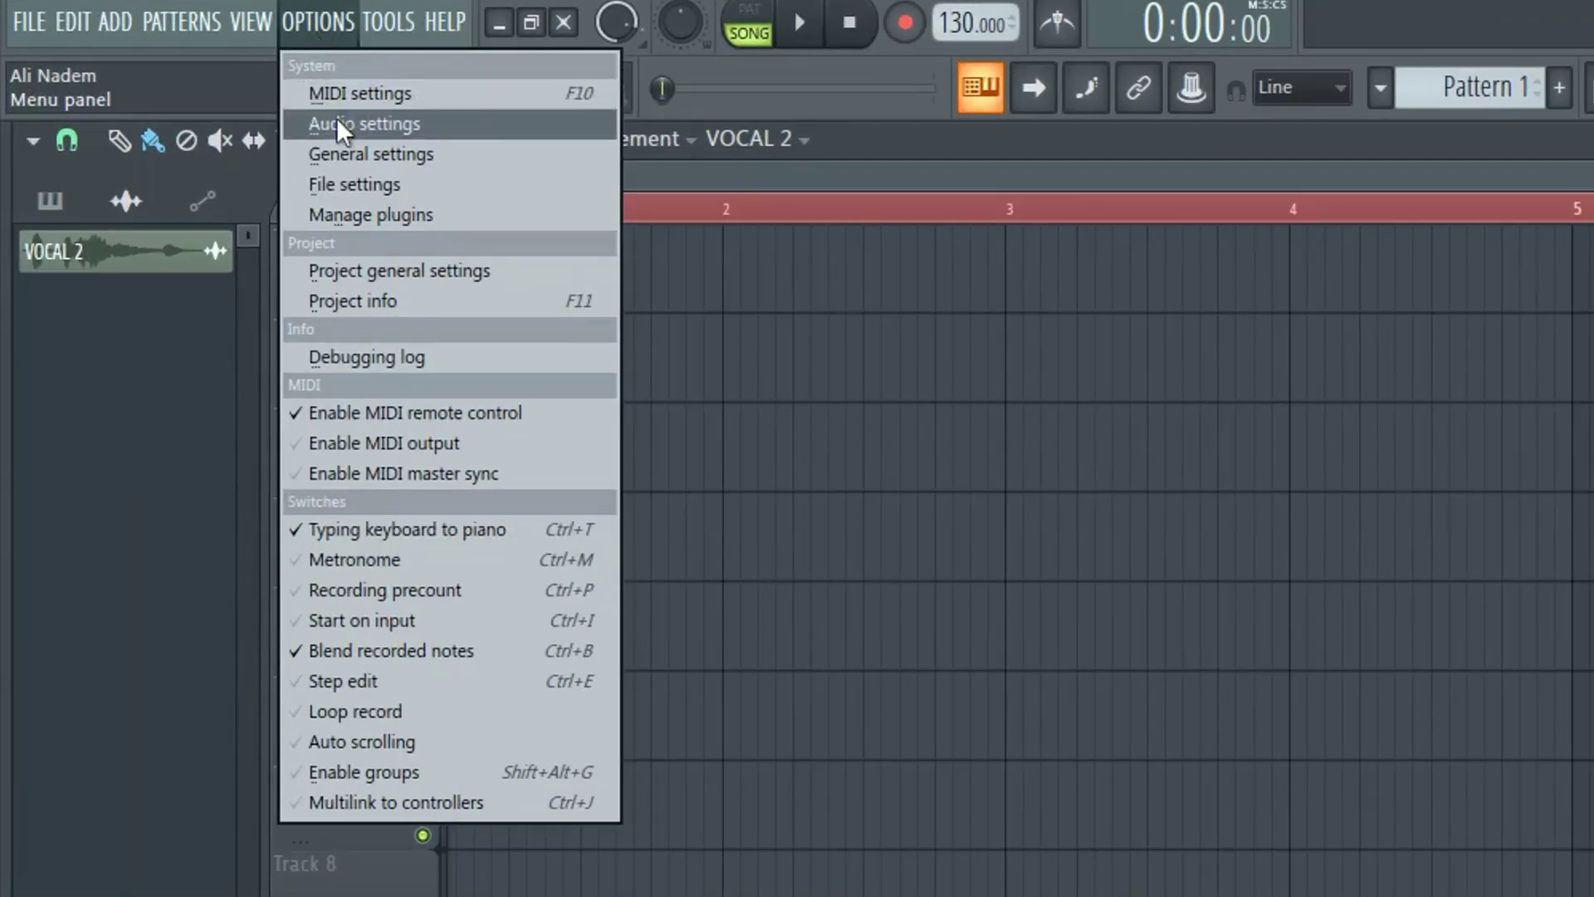
left_click(338, 123)
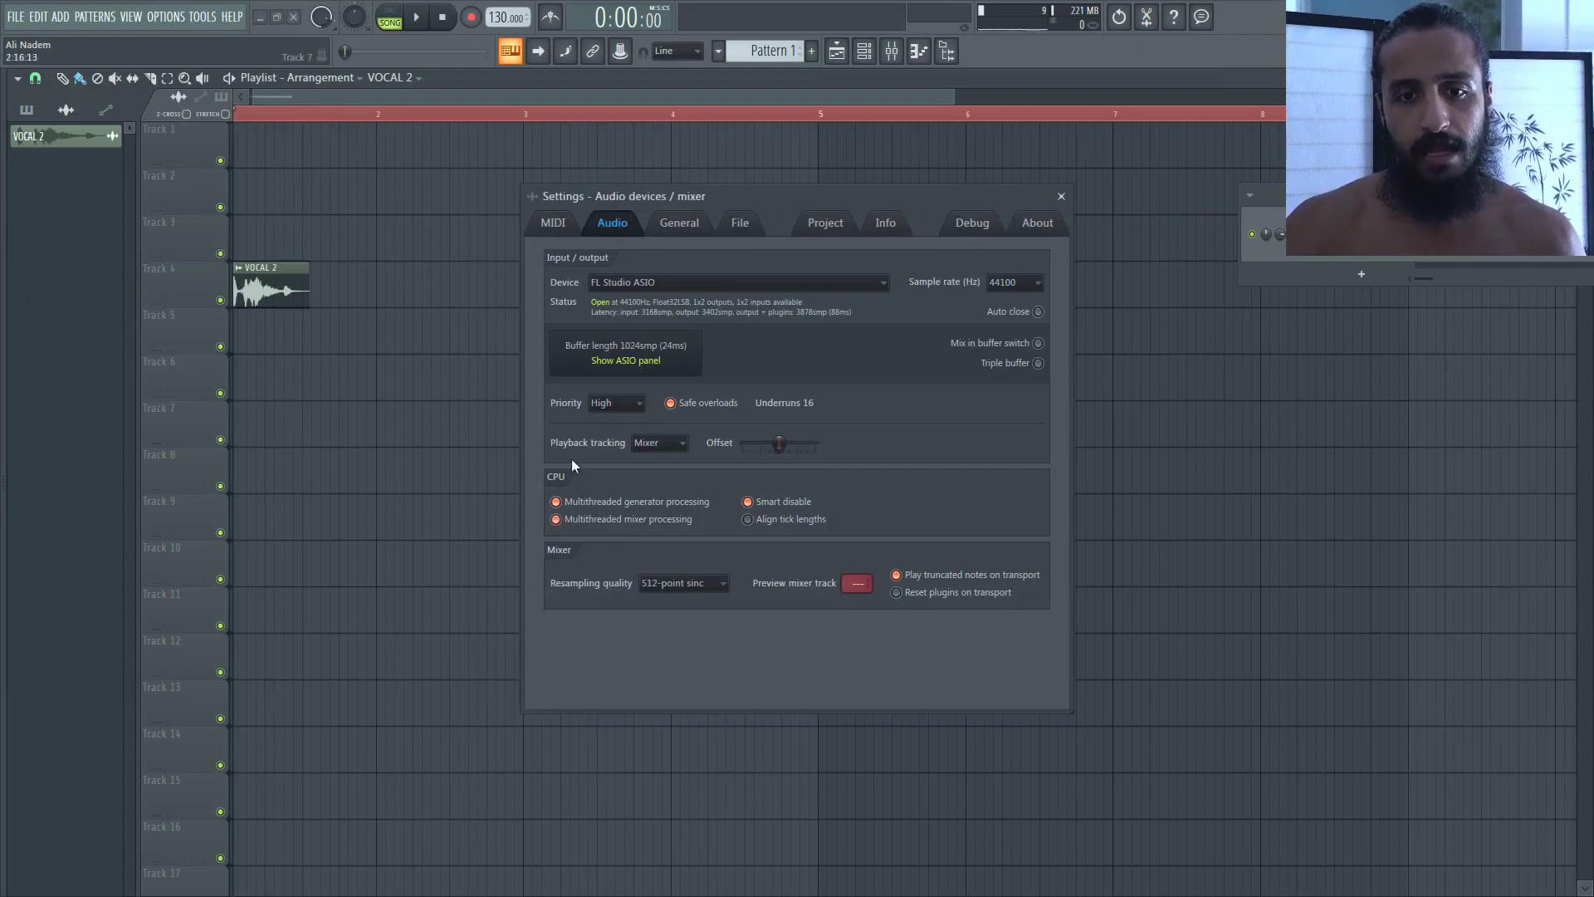
left_click(789, 502)
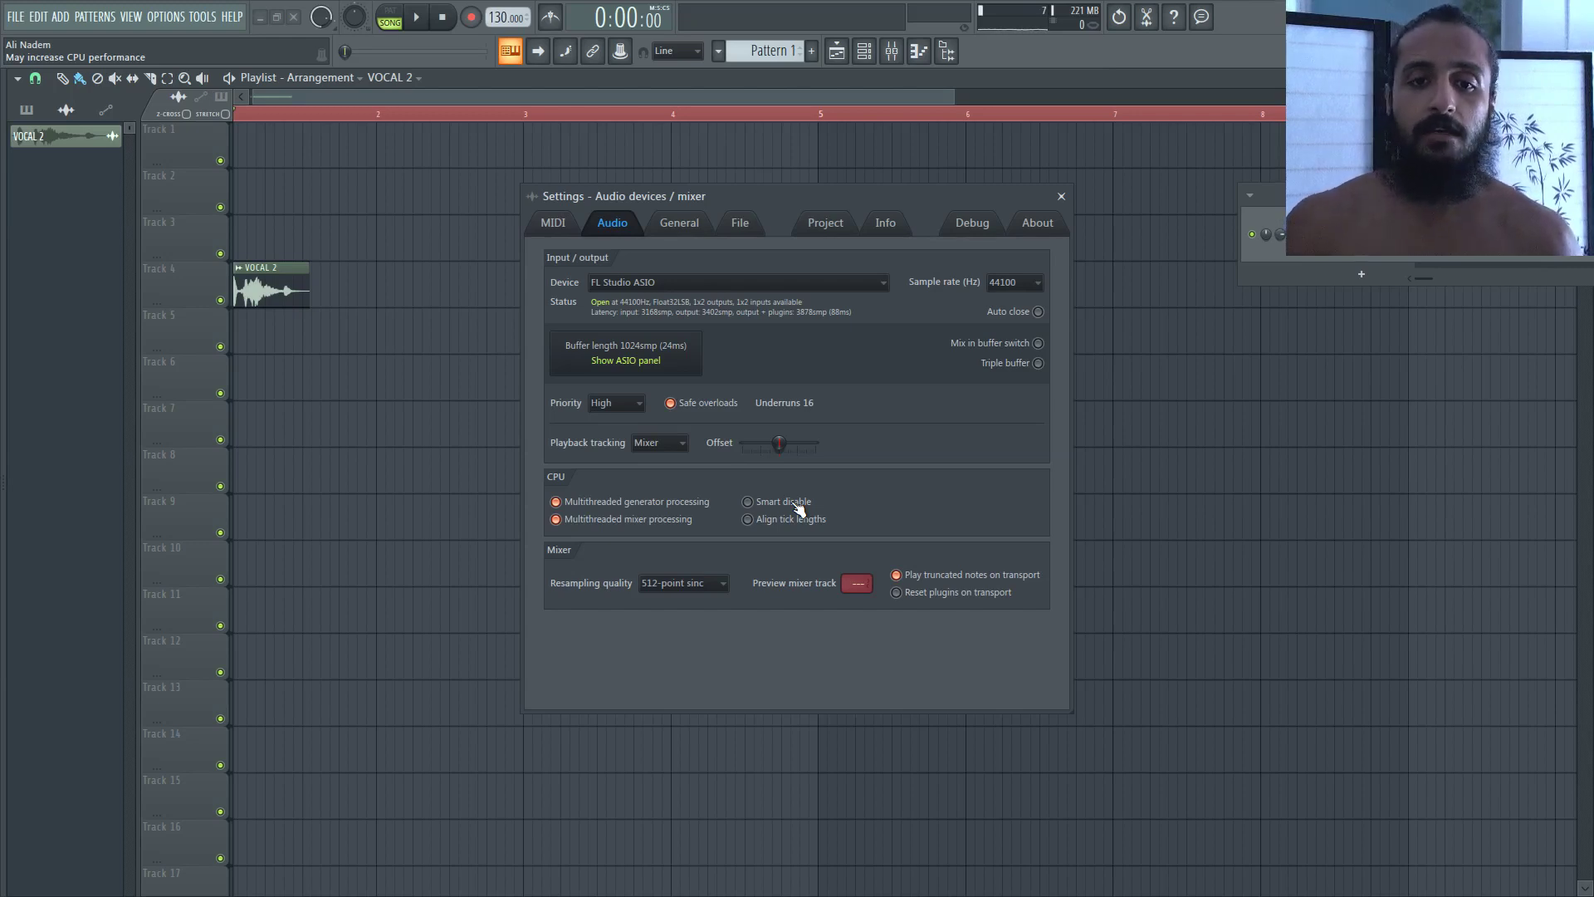
left_click(798, 508)
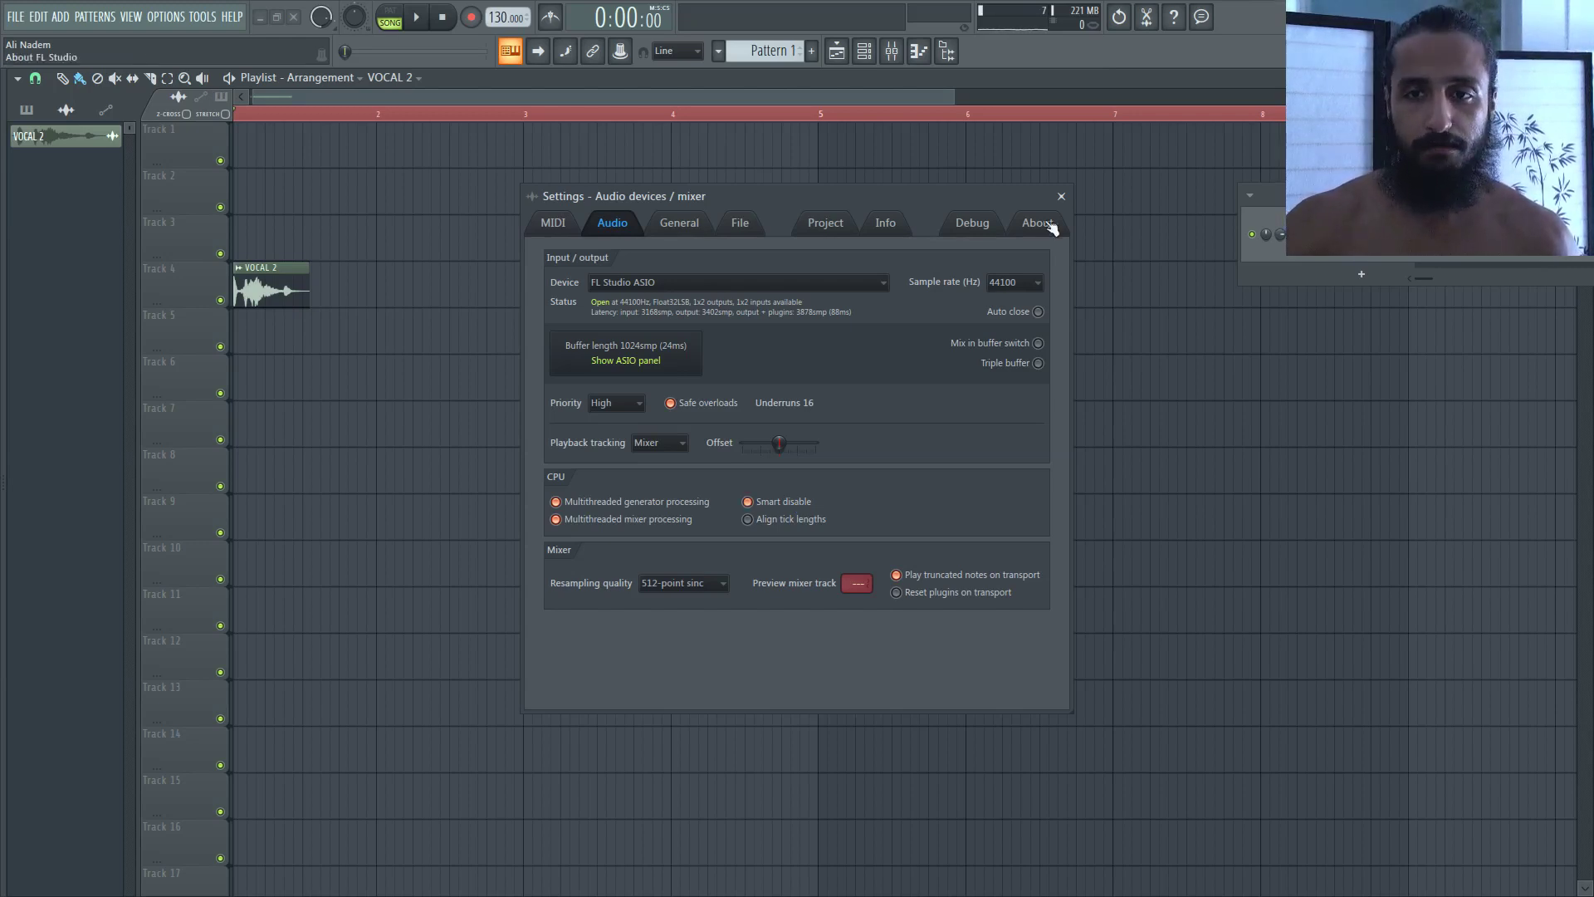
left_click(1062, 197)
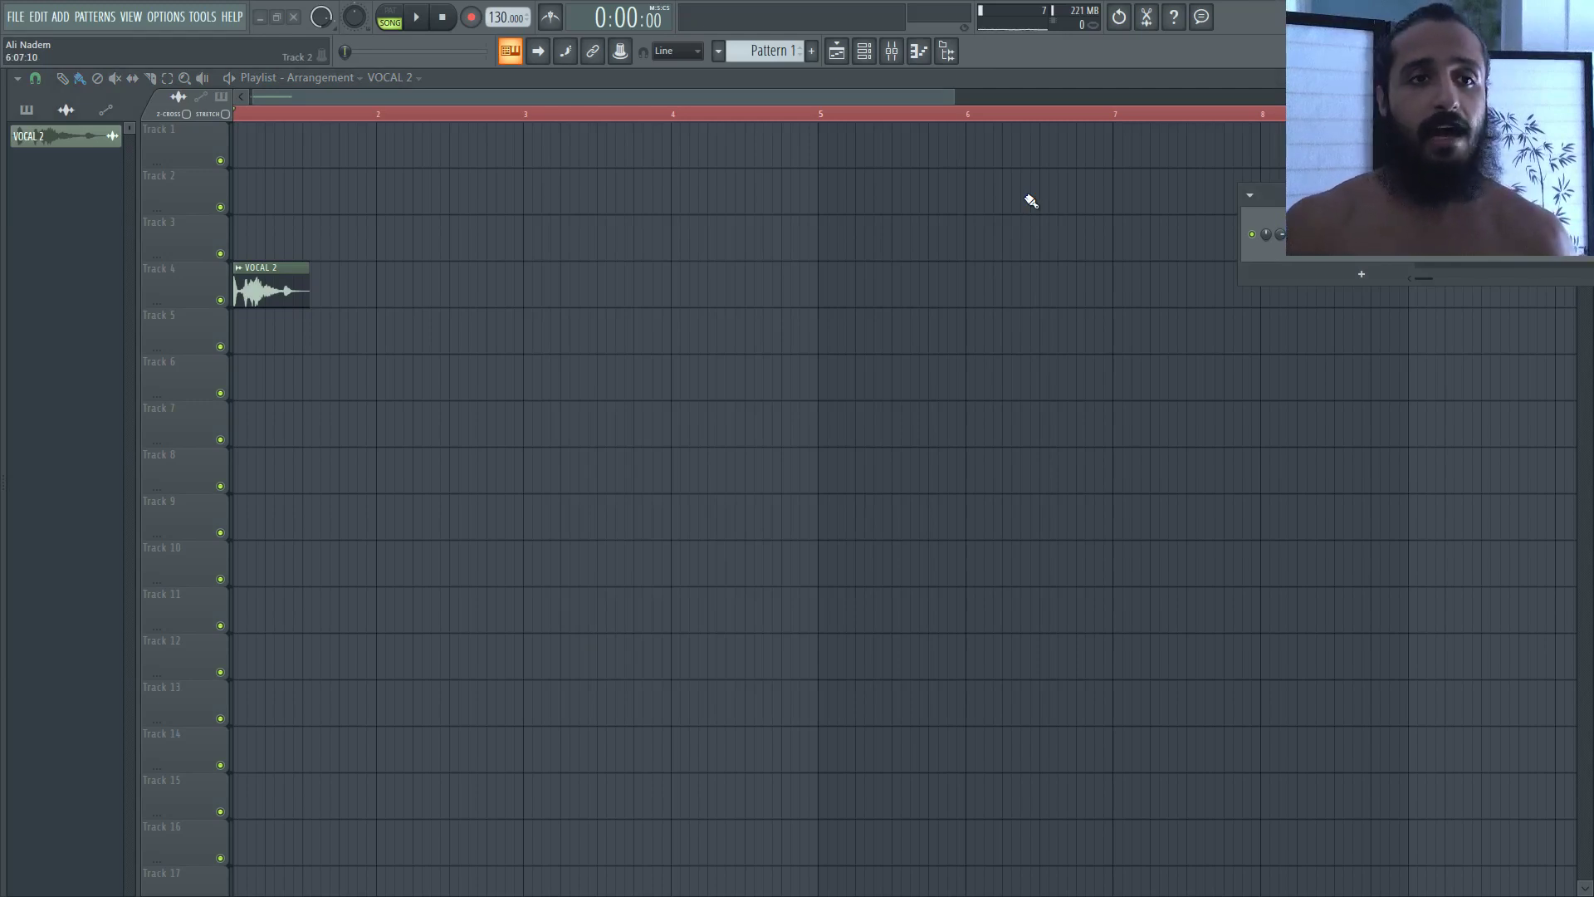
left_click(204, 18)
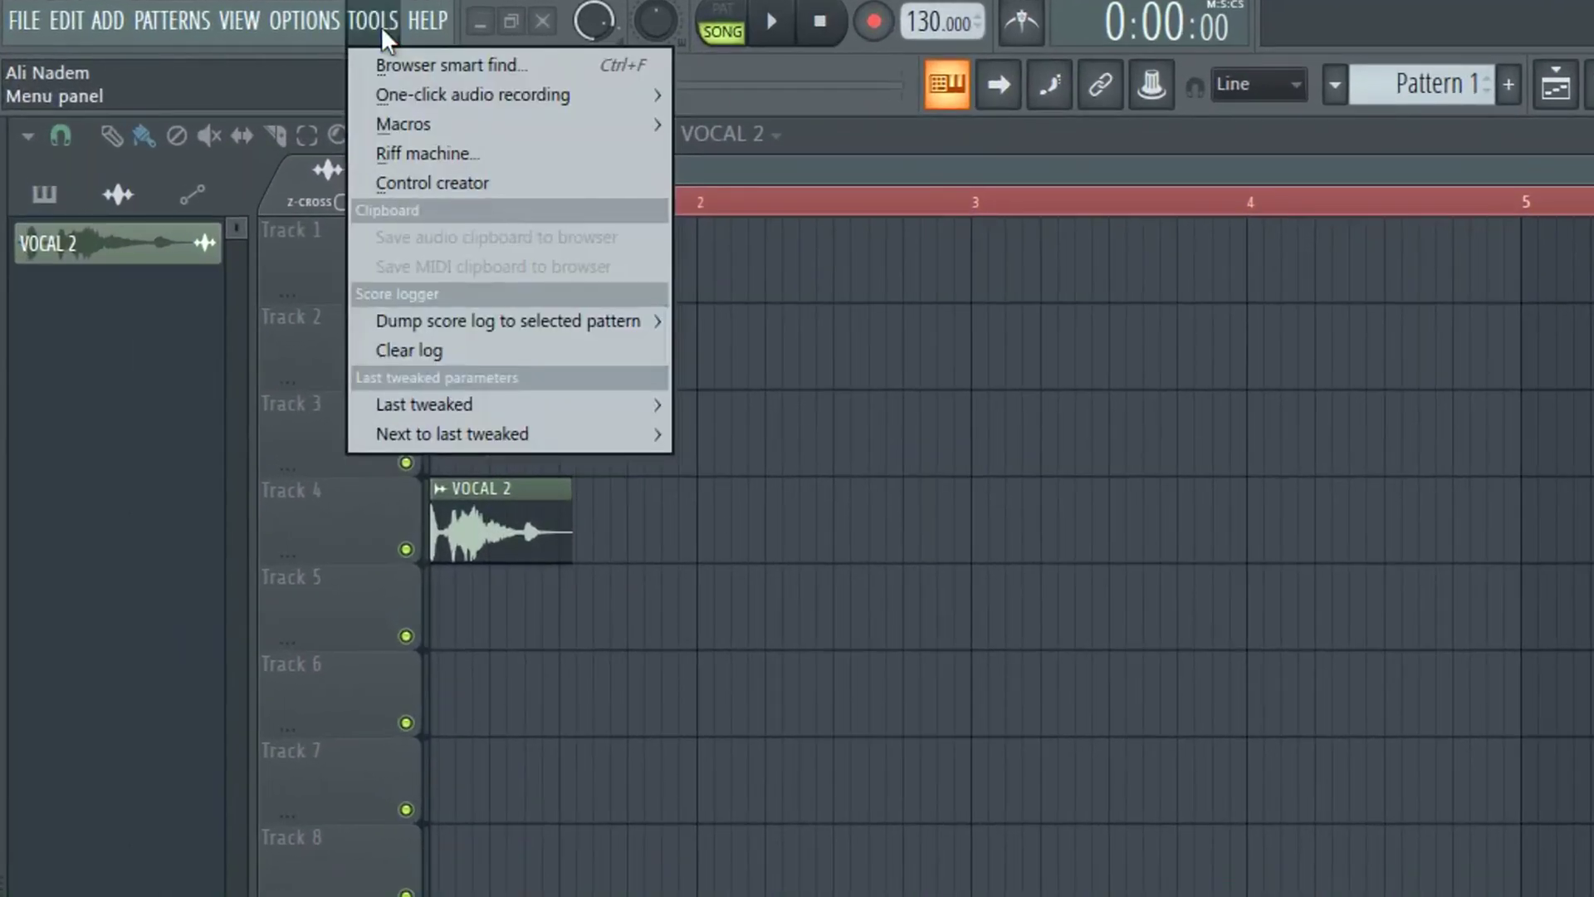
mouse_move(414, 123)
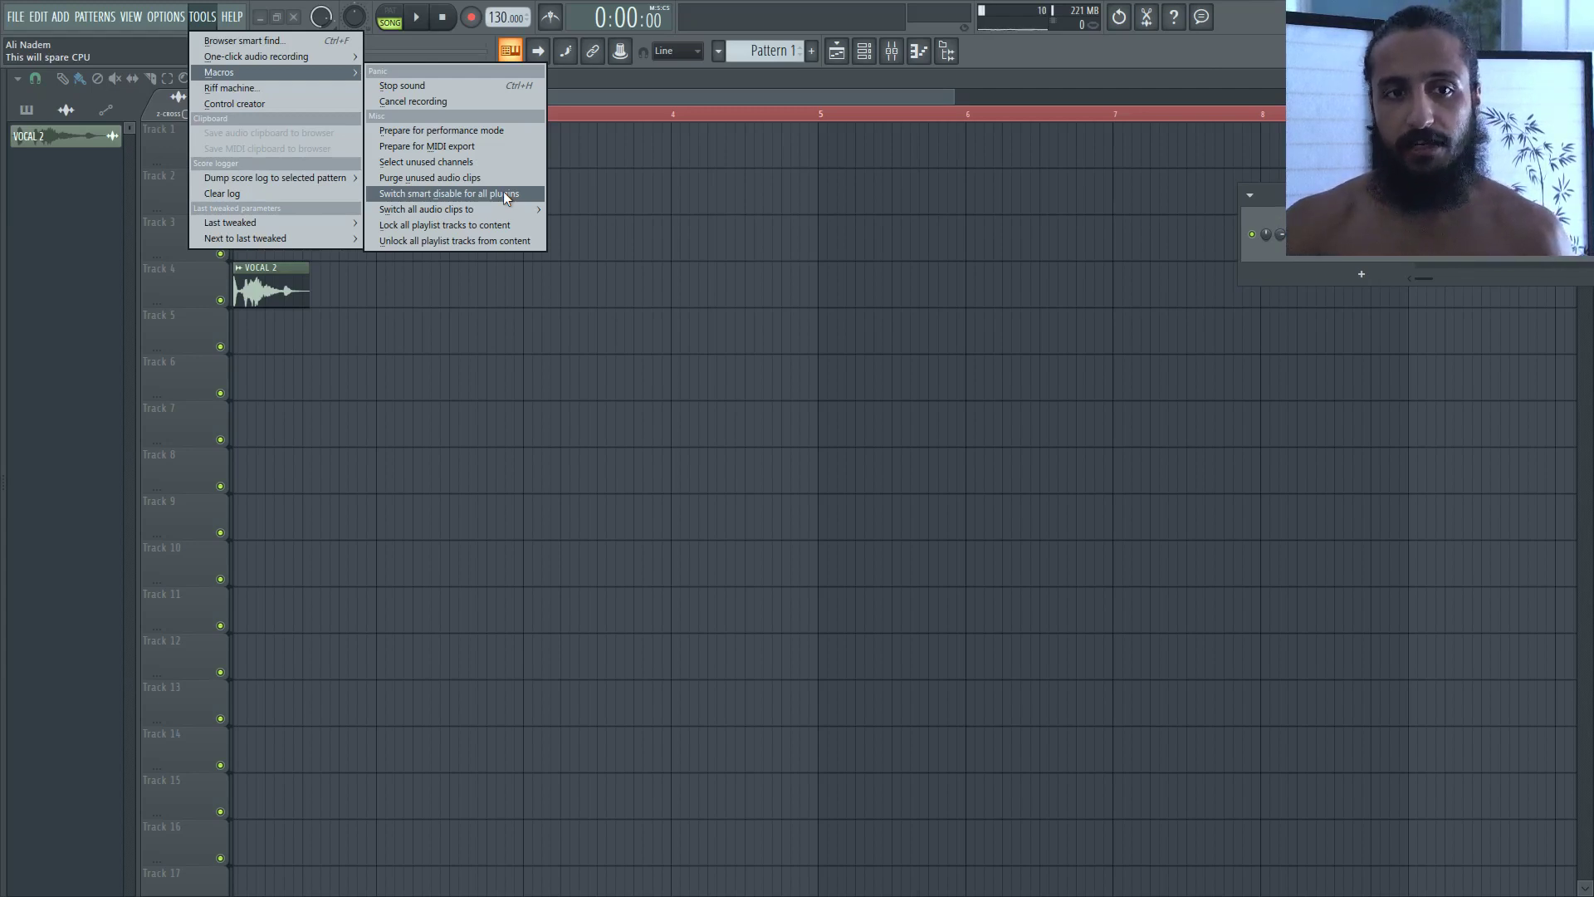
left_click(165, 16)
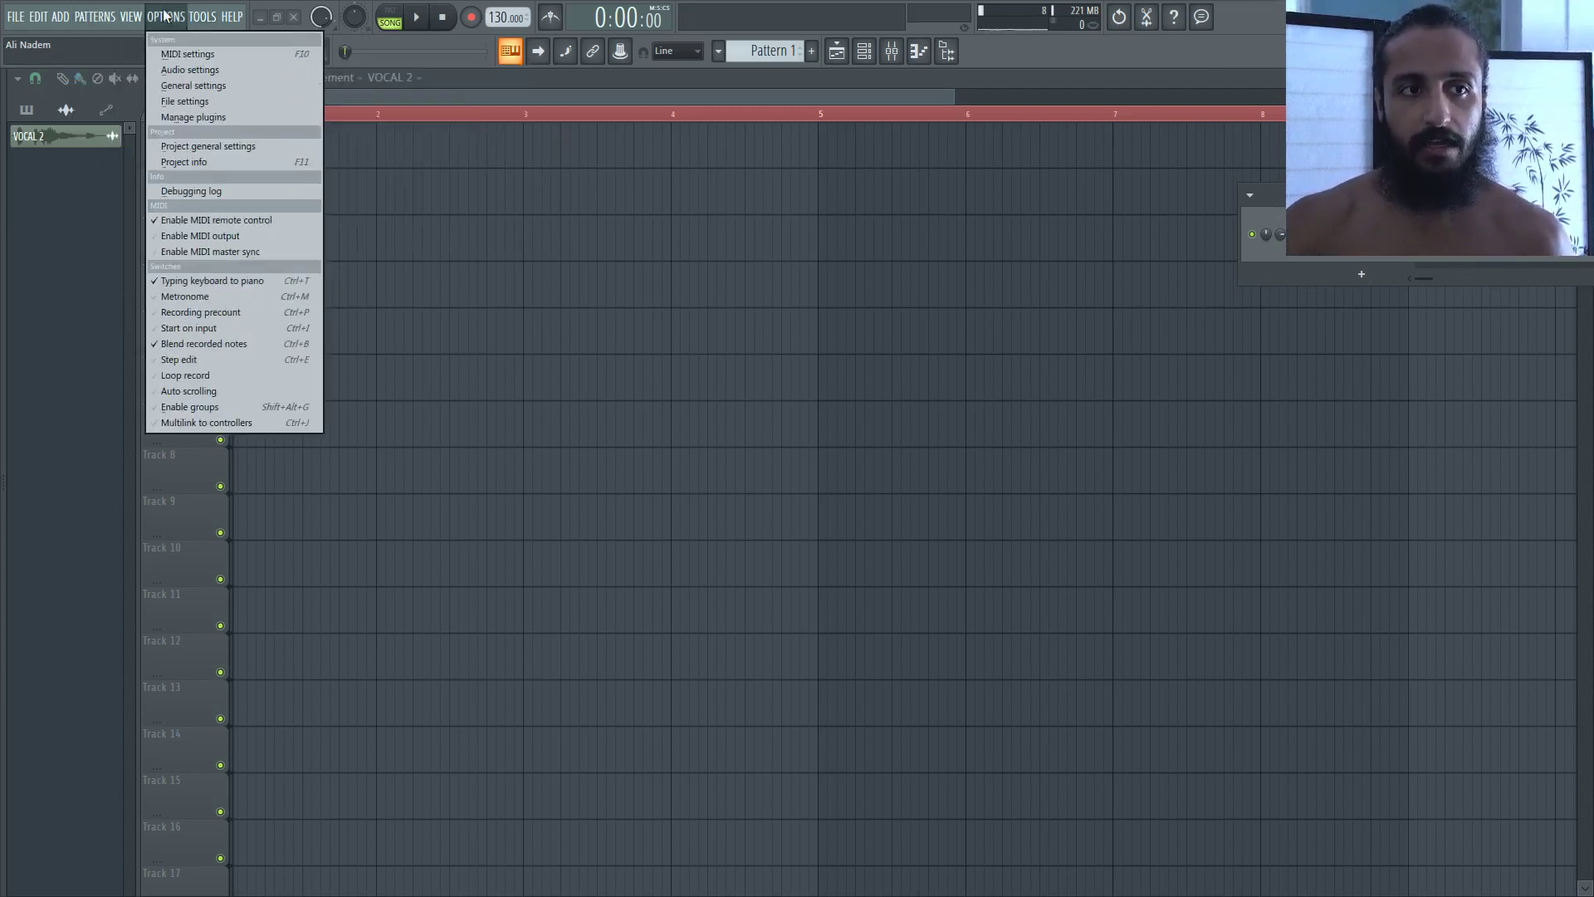
left_click(179, 72)
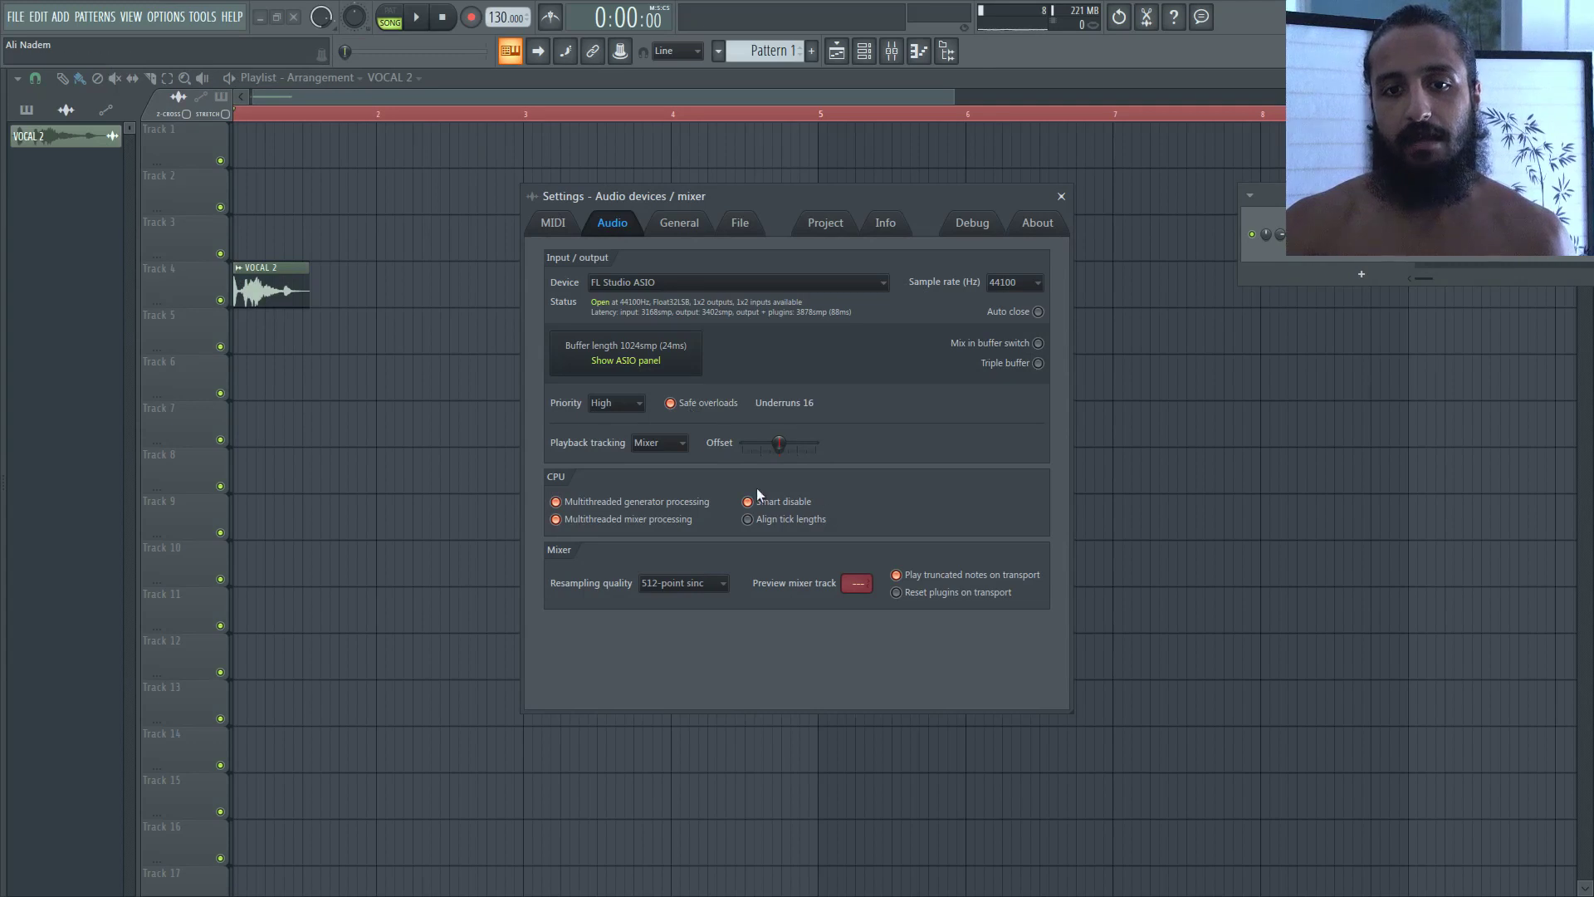
Open the Mixer and the RC 48 reverb on VOCAL 2, and view its plugin options menu.
left_click(1061, 197)
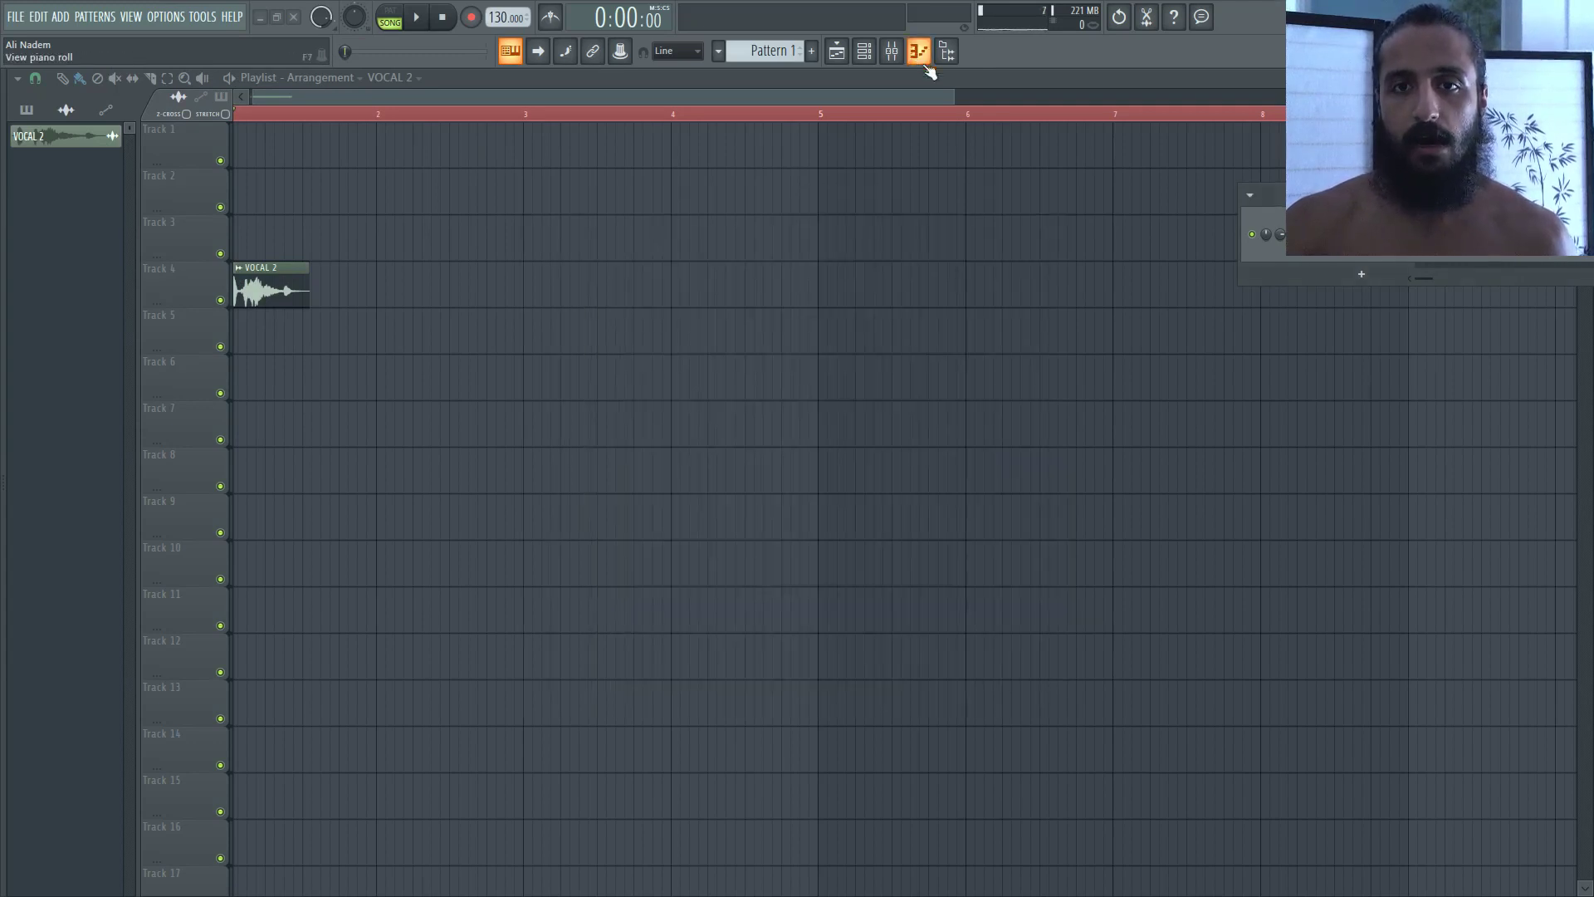
left_click(890, 51)
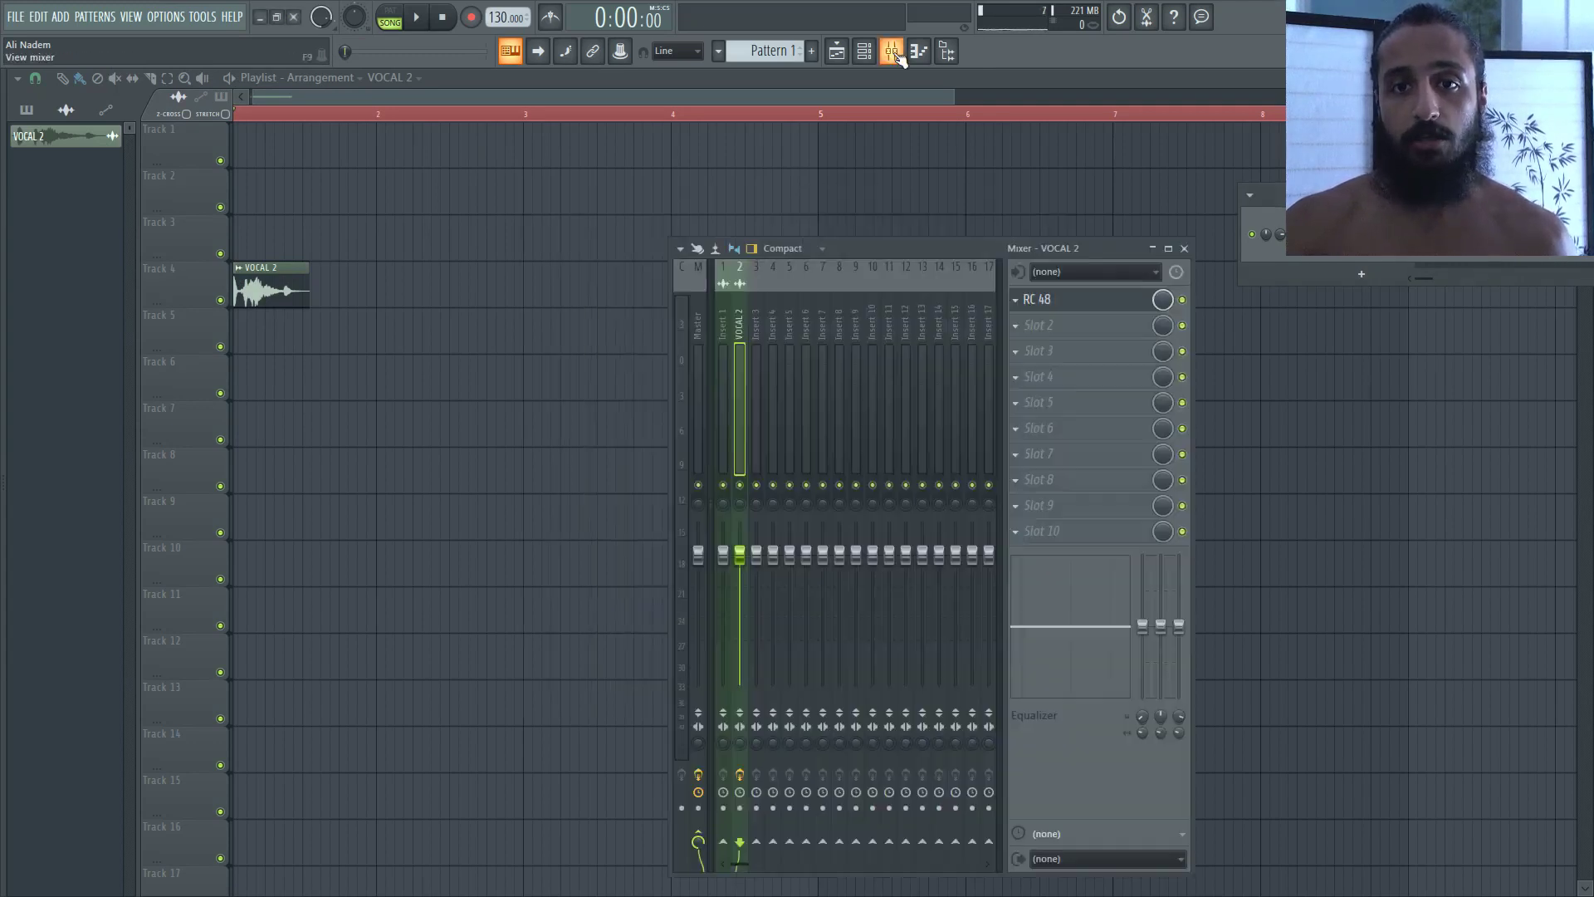
left_click(1047, 301)
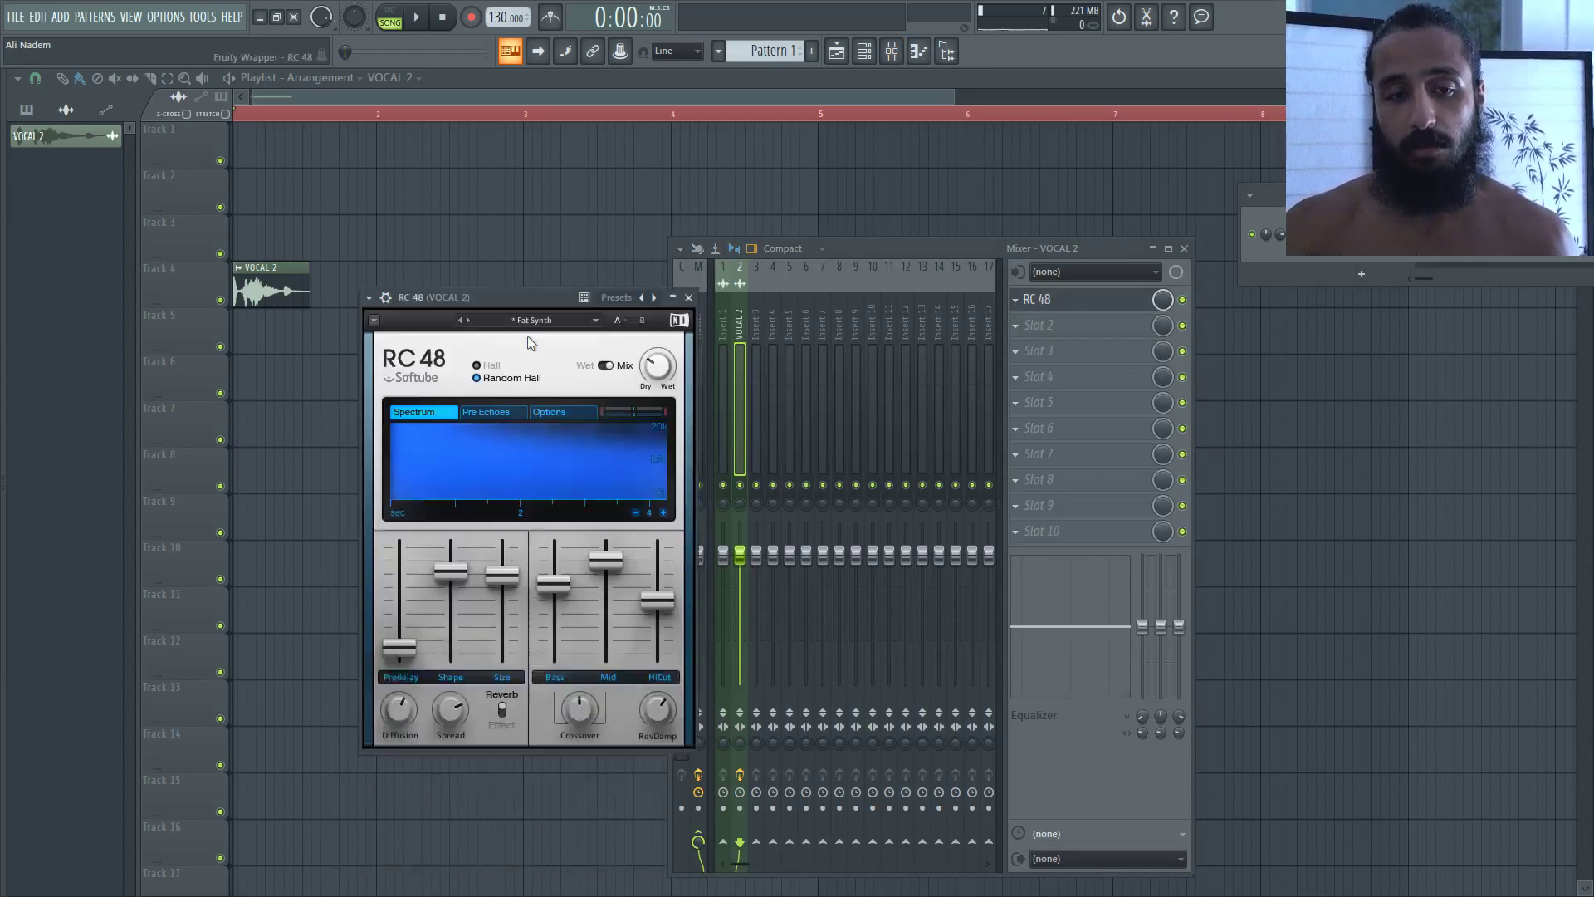
left_click_drag(527, 297, 566, 178)
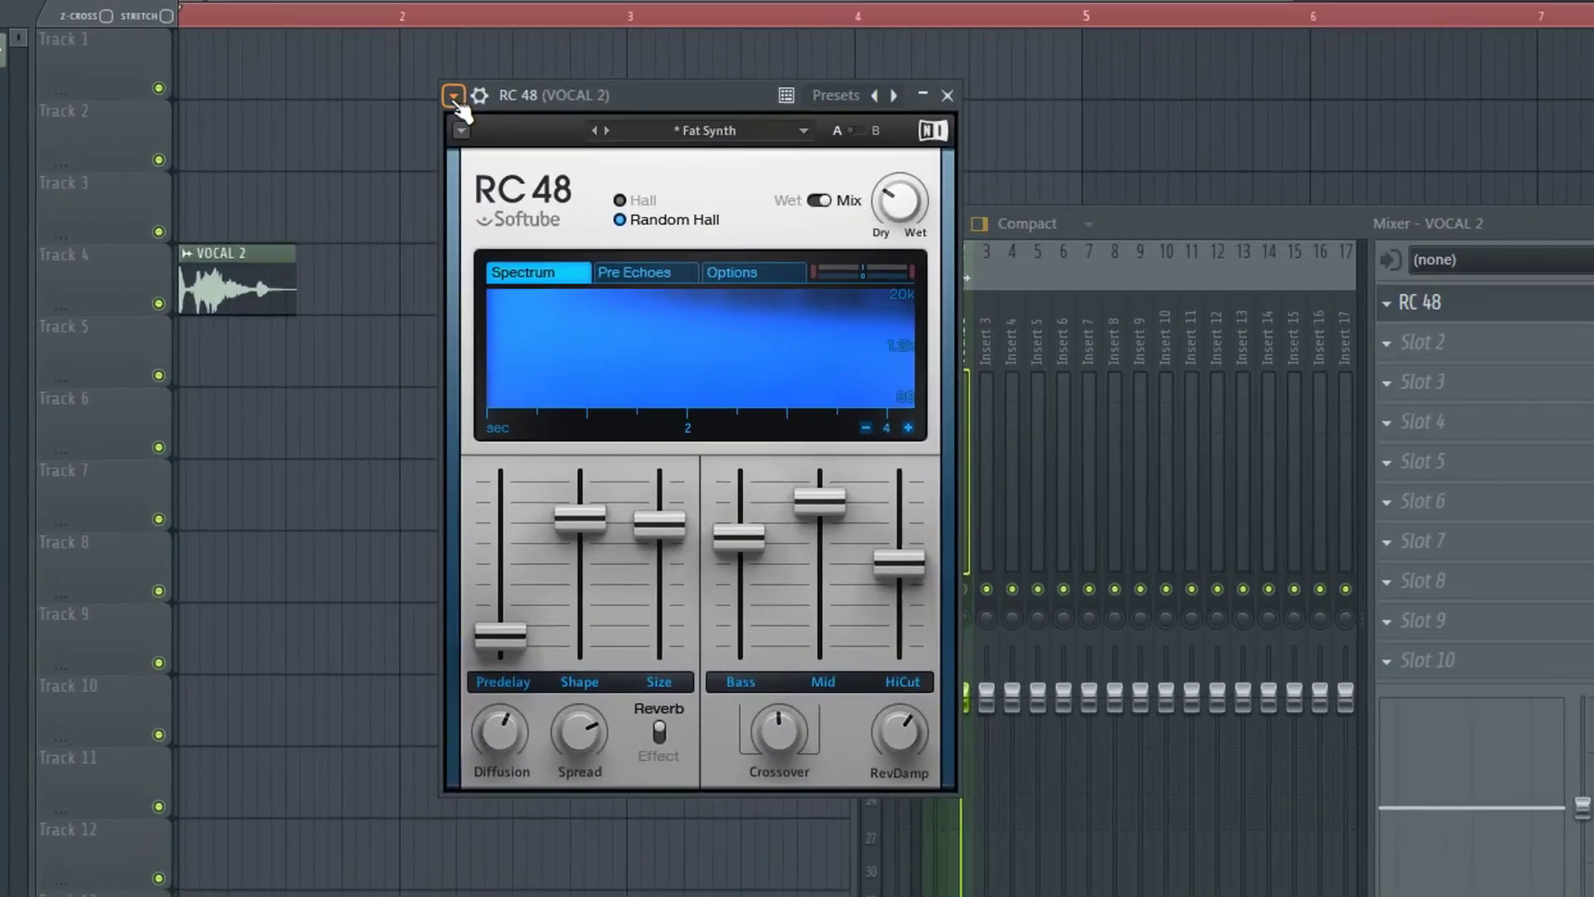
left_click(409, 178)
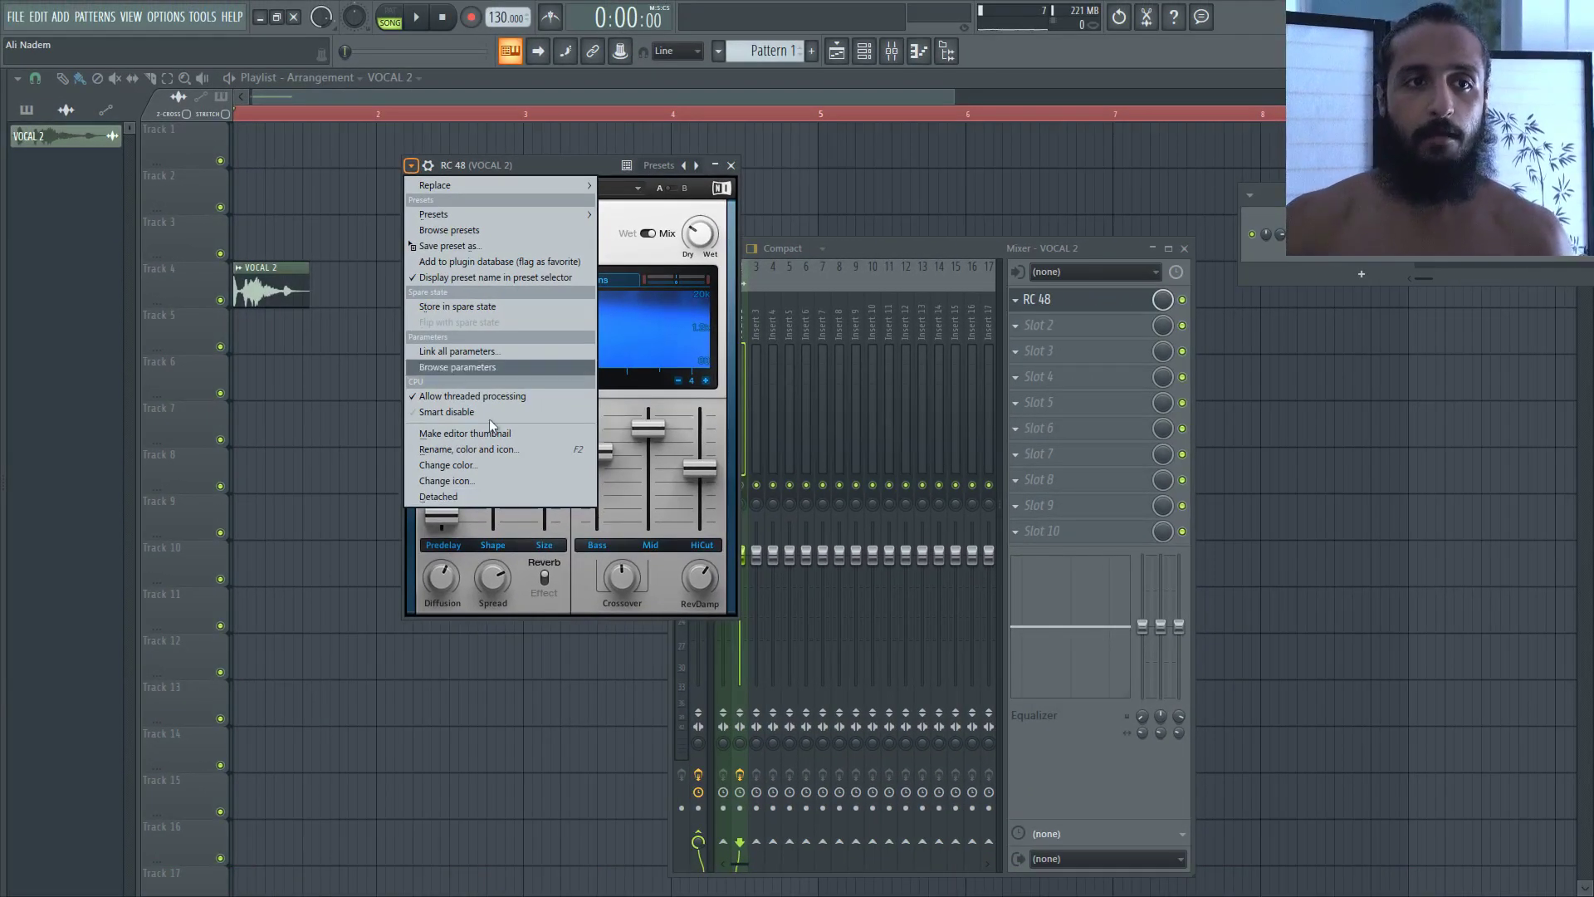
left_click(202, 17)
Turn on smart disable for all plugins from the Tools menu.
left_click(202, 17)
mouse_move(224, 76)
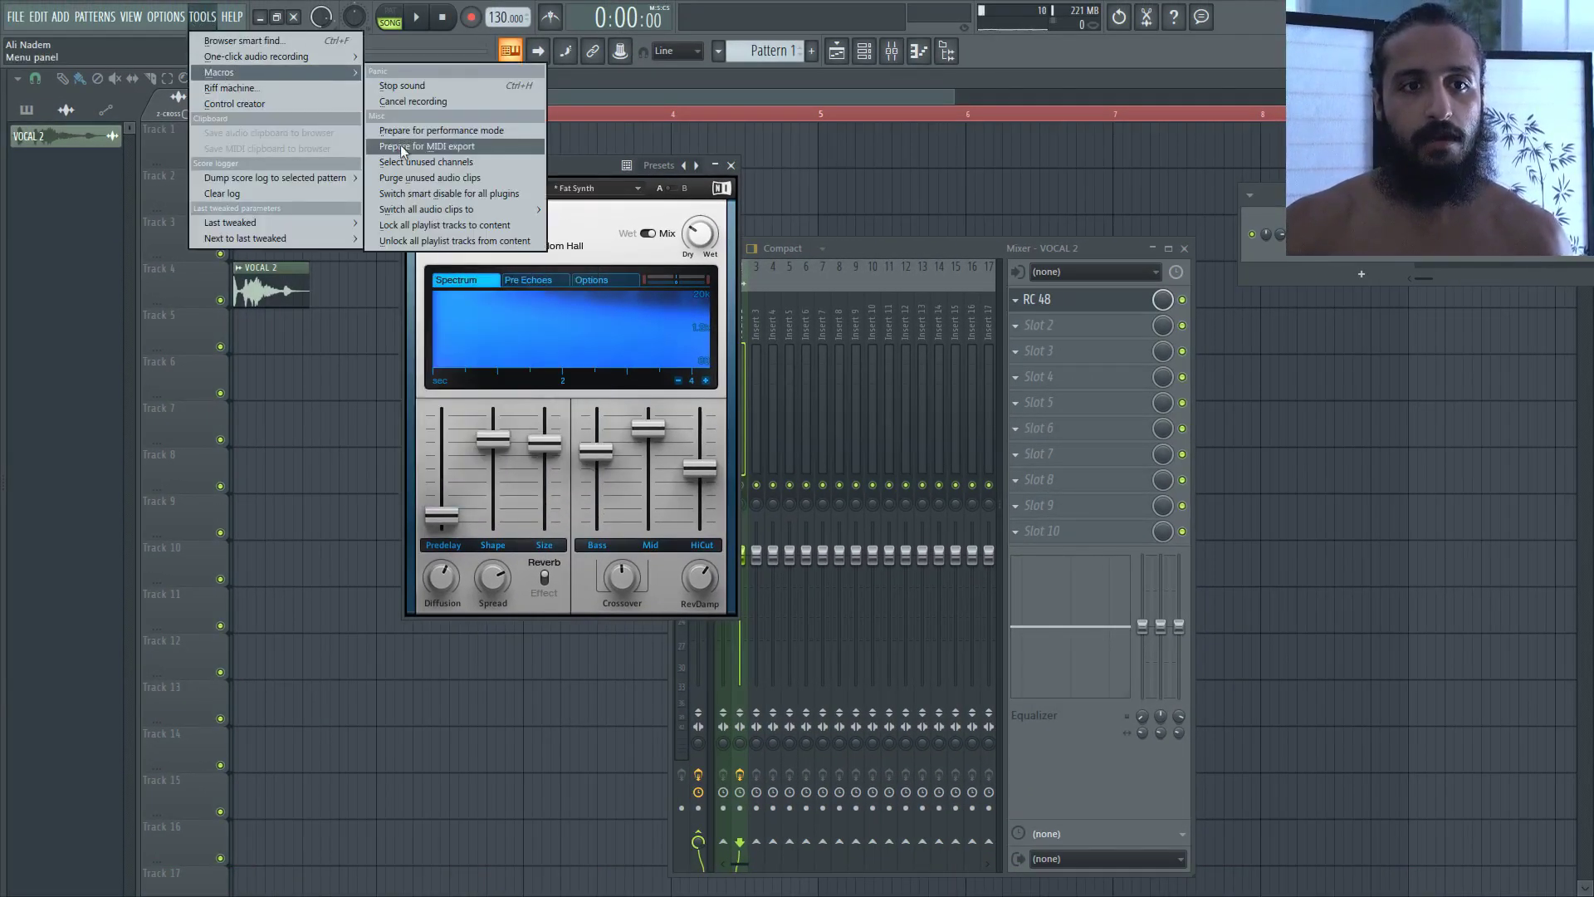
left_click(428, 193)
Switch Smart disable off for the RC 48 plugin.
left_click(417, 189)
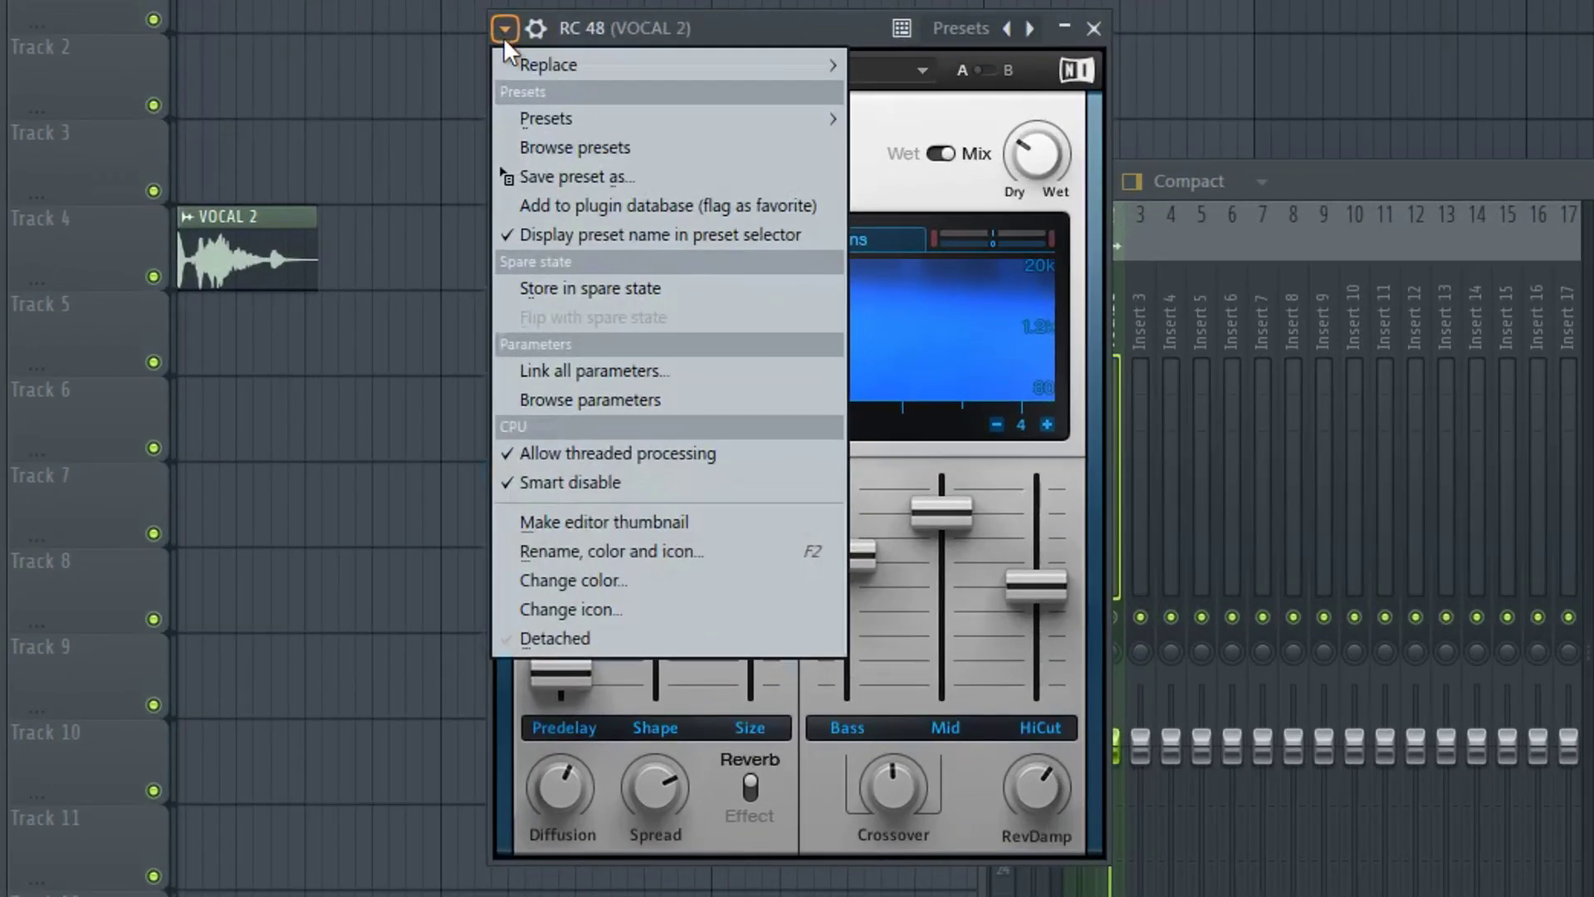
left_click(615, 481)
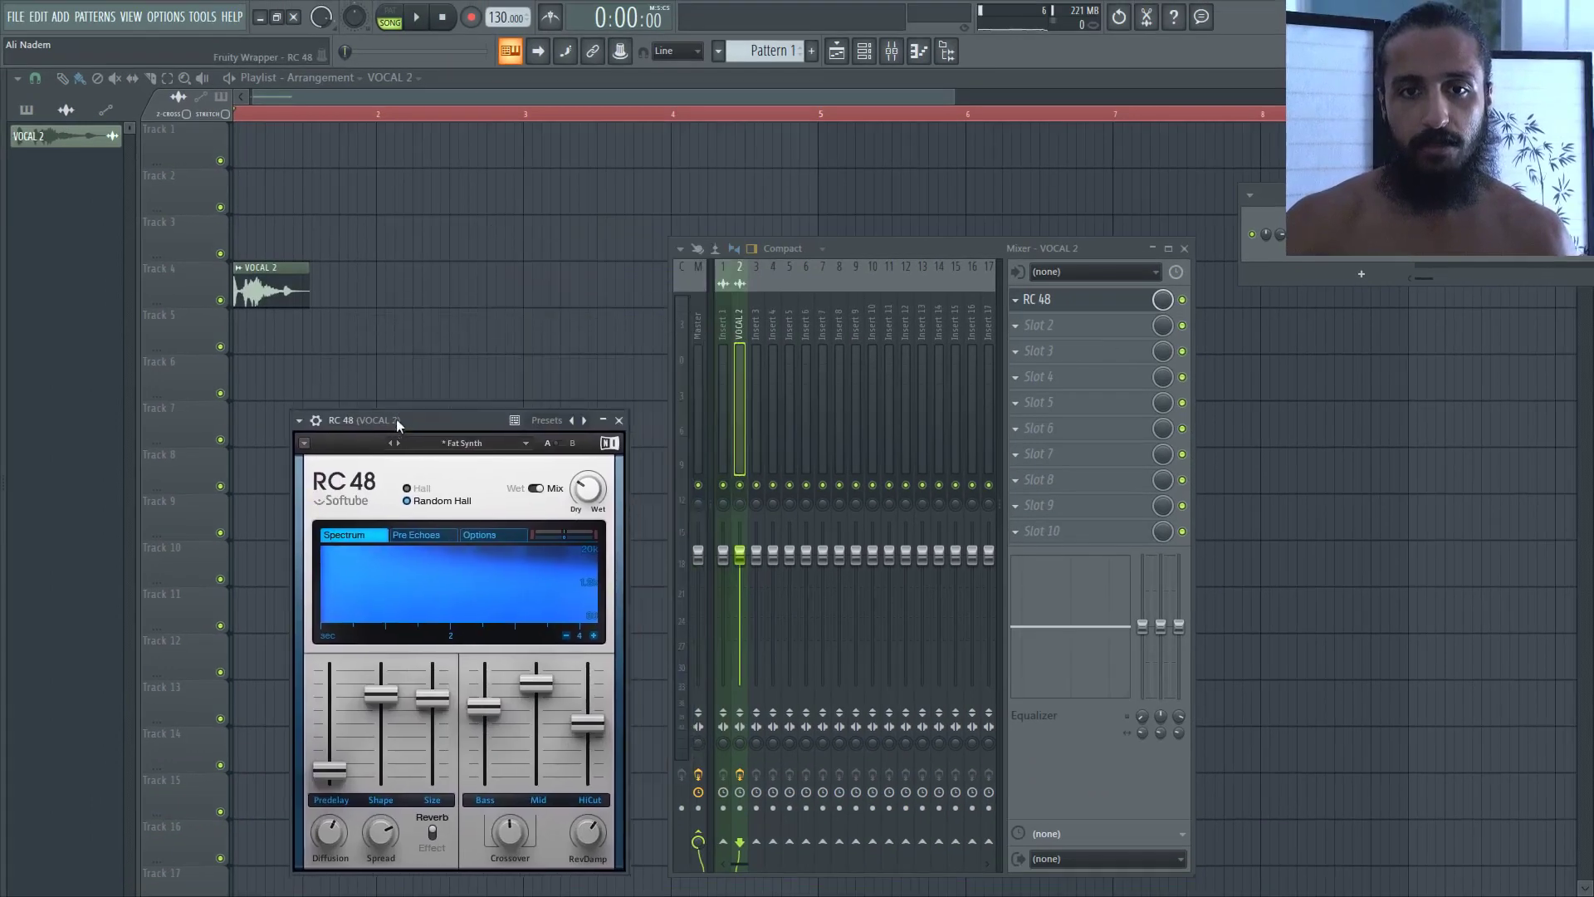
left_click_drag(396, 420, 395, 423)
Lower the Mixer, bring the Playlist forward, and zoom the timeline out to bars 1–14.
left_click_drag(852, 251, 889, 314)
left_click(850, 99)
scroll(824, 119, "down", 1)
scroll(824, 119, "down", 2)
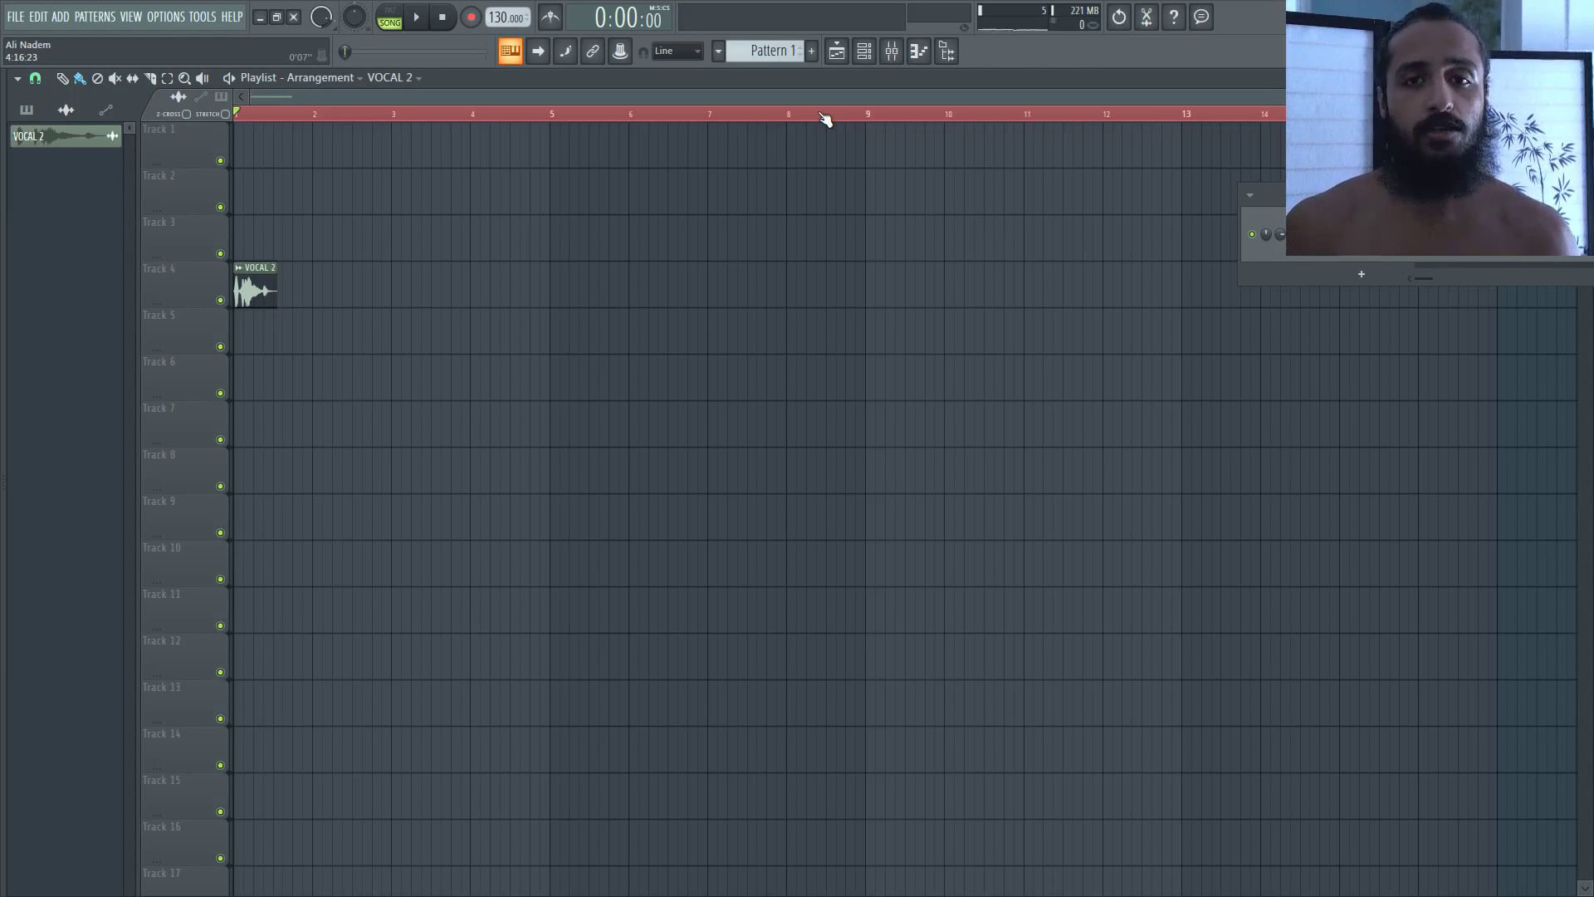
Confirm RC 48's Smart disable is unchecked, close the plugin and mixer windows, and play the song.
left_click(890, 50)
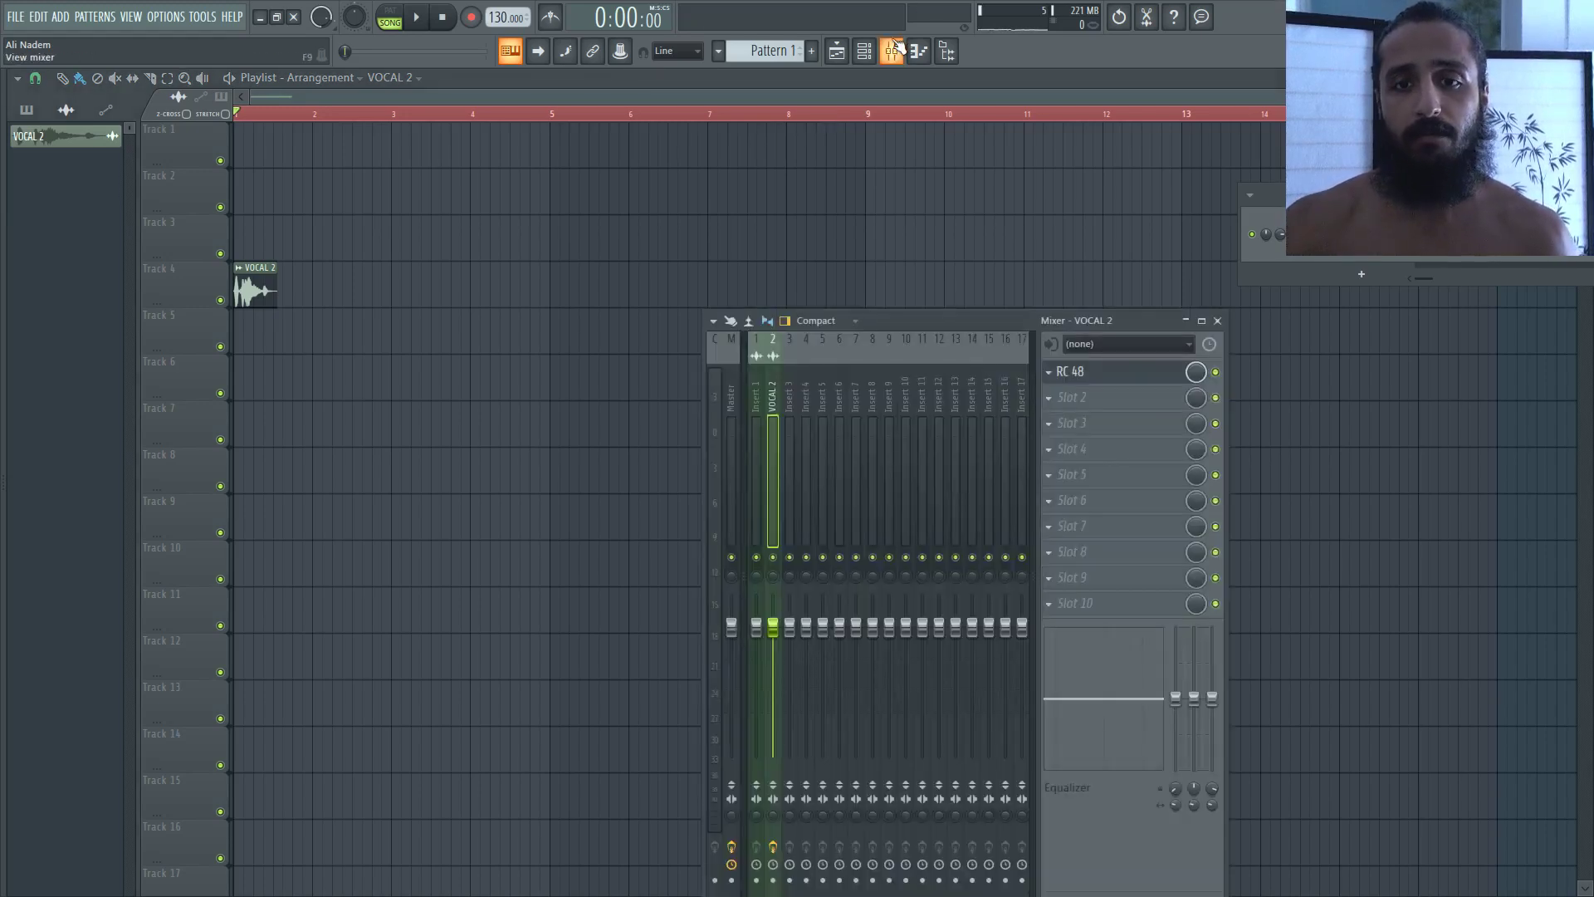
left_click(1104, 371)
left_click(298, 424)
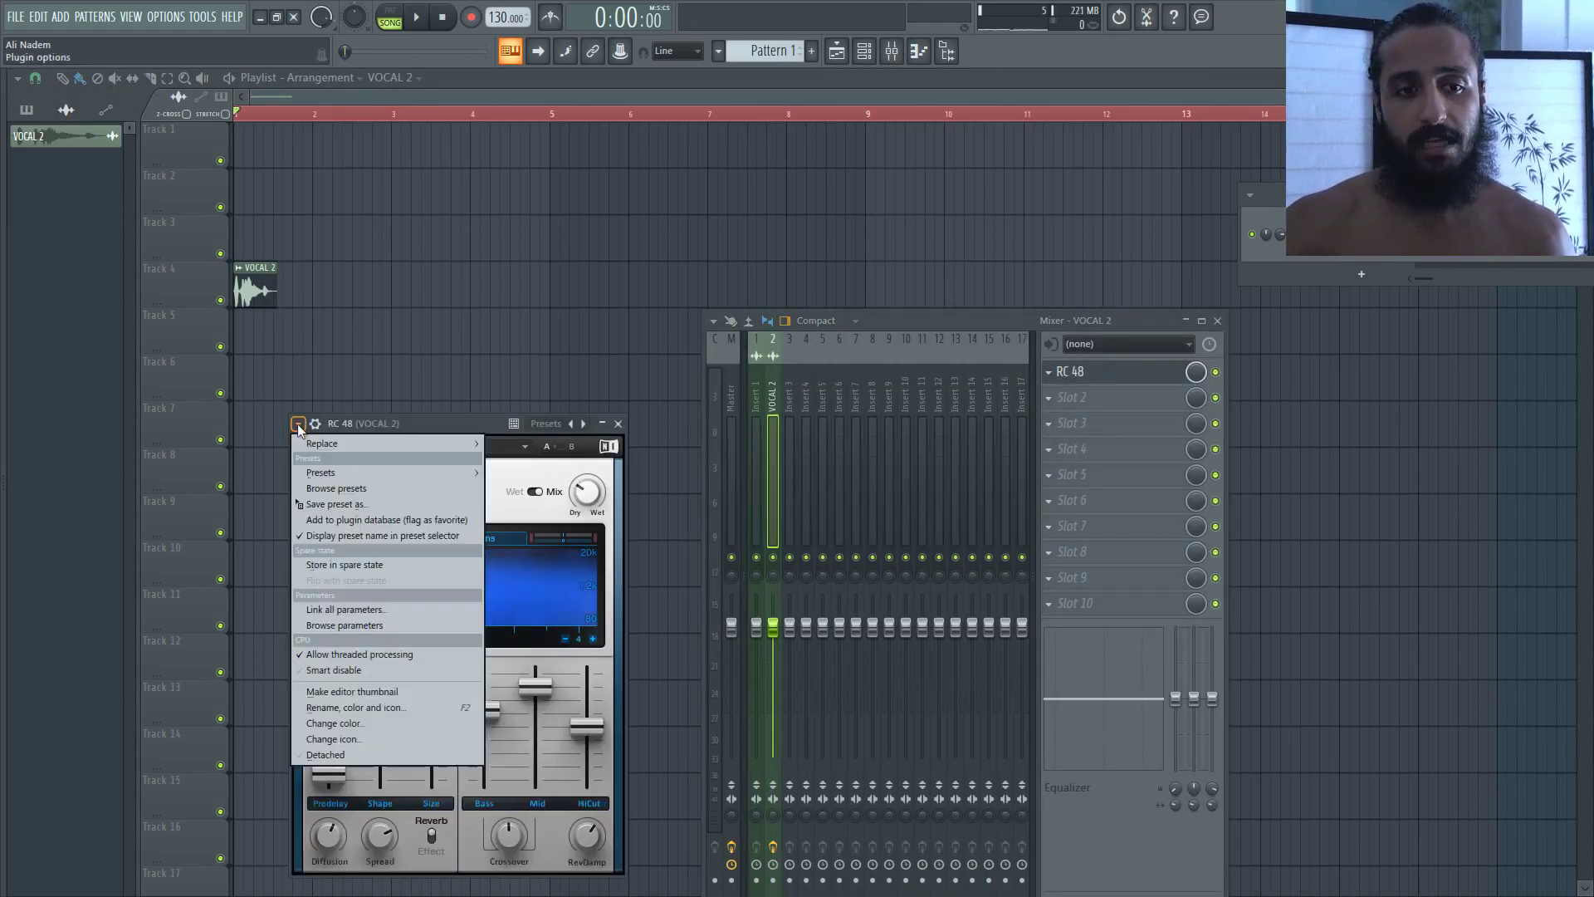
key("Escape")
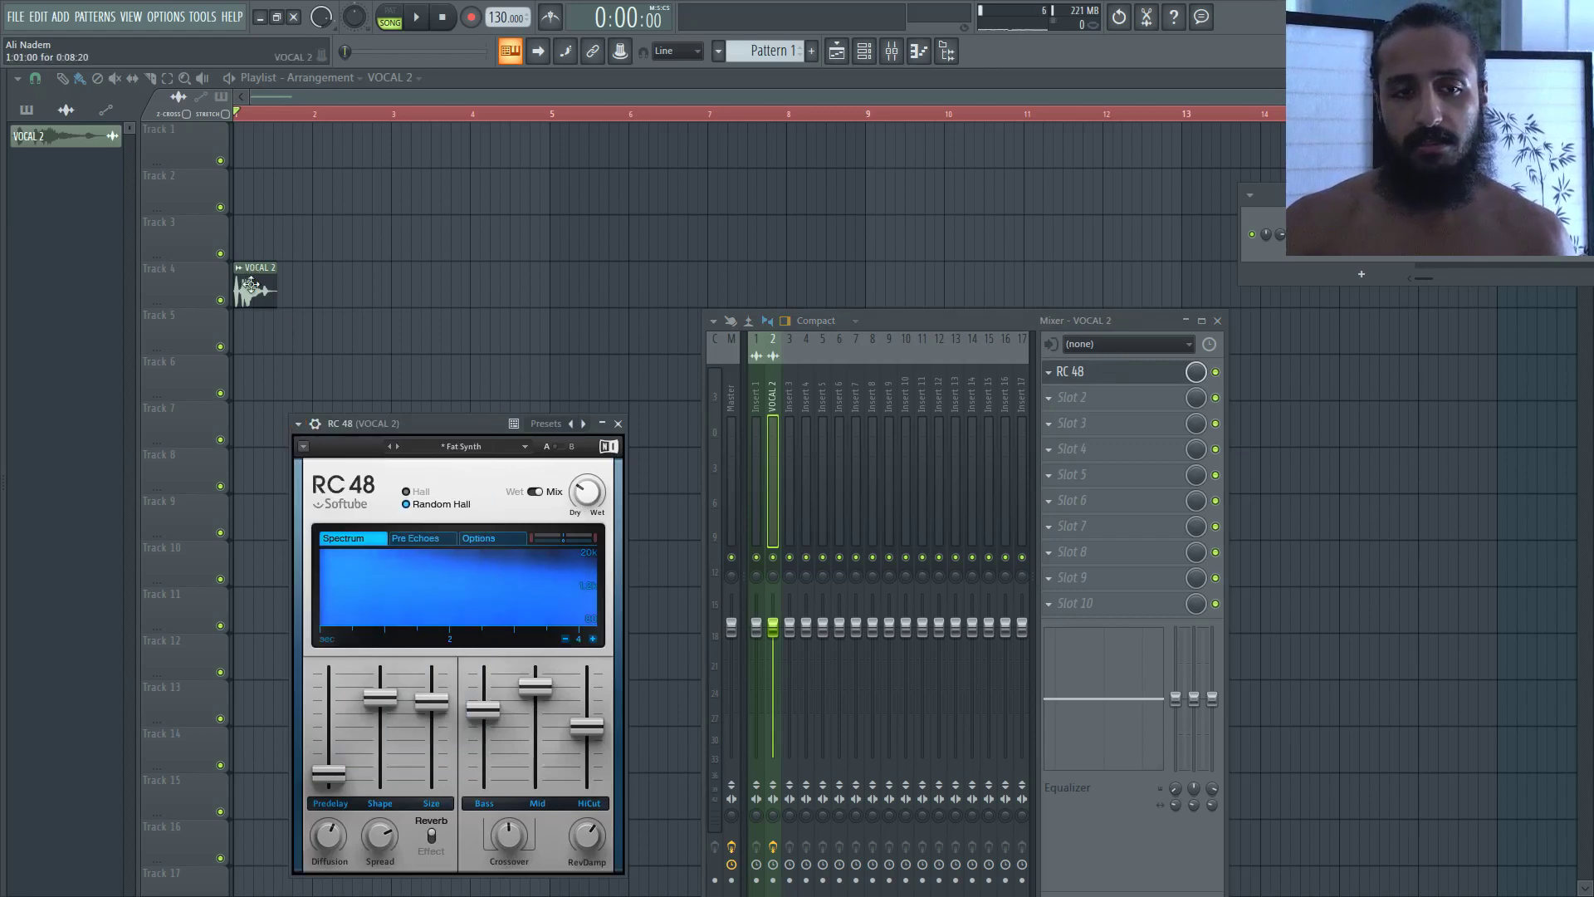
left_click(298, 424)
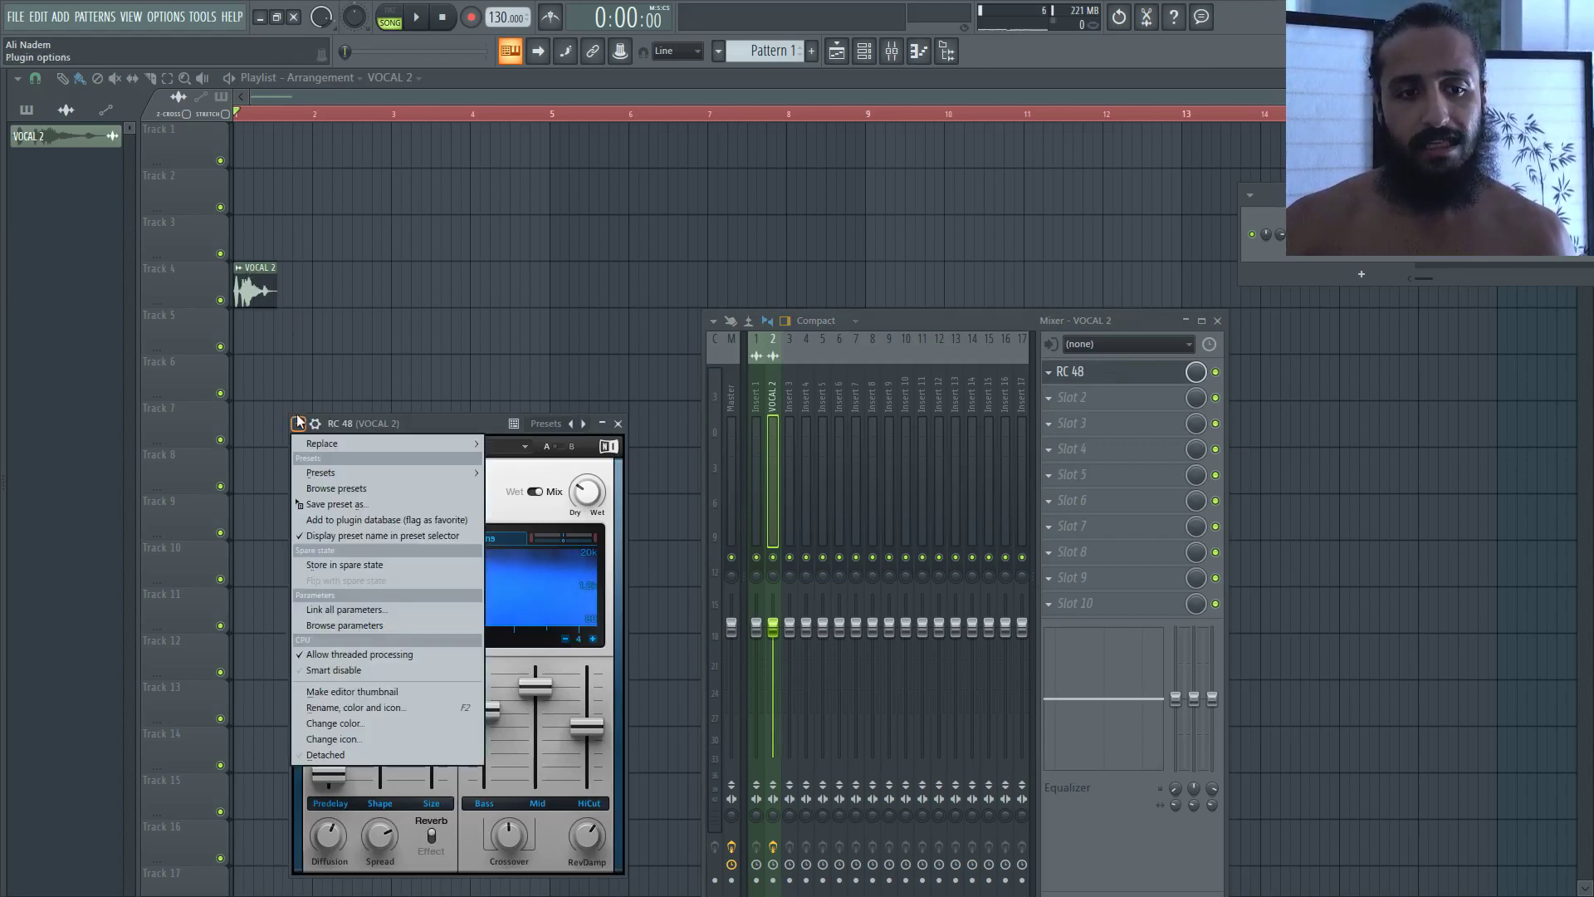
key("Escape")
key("F12")
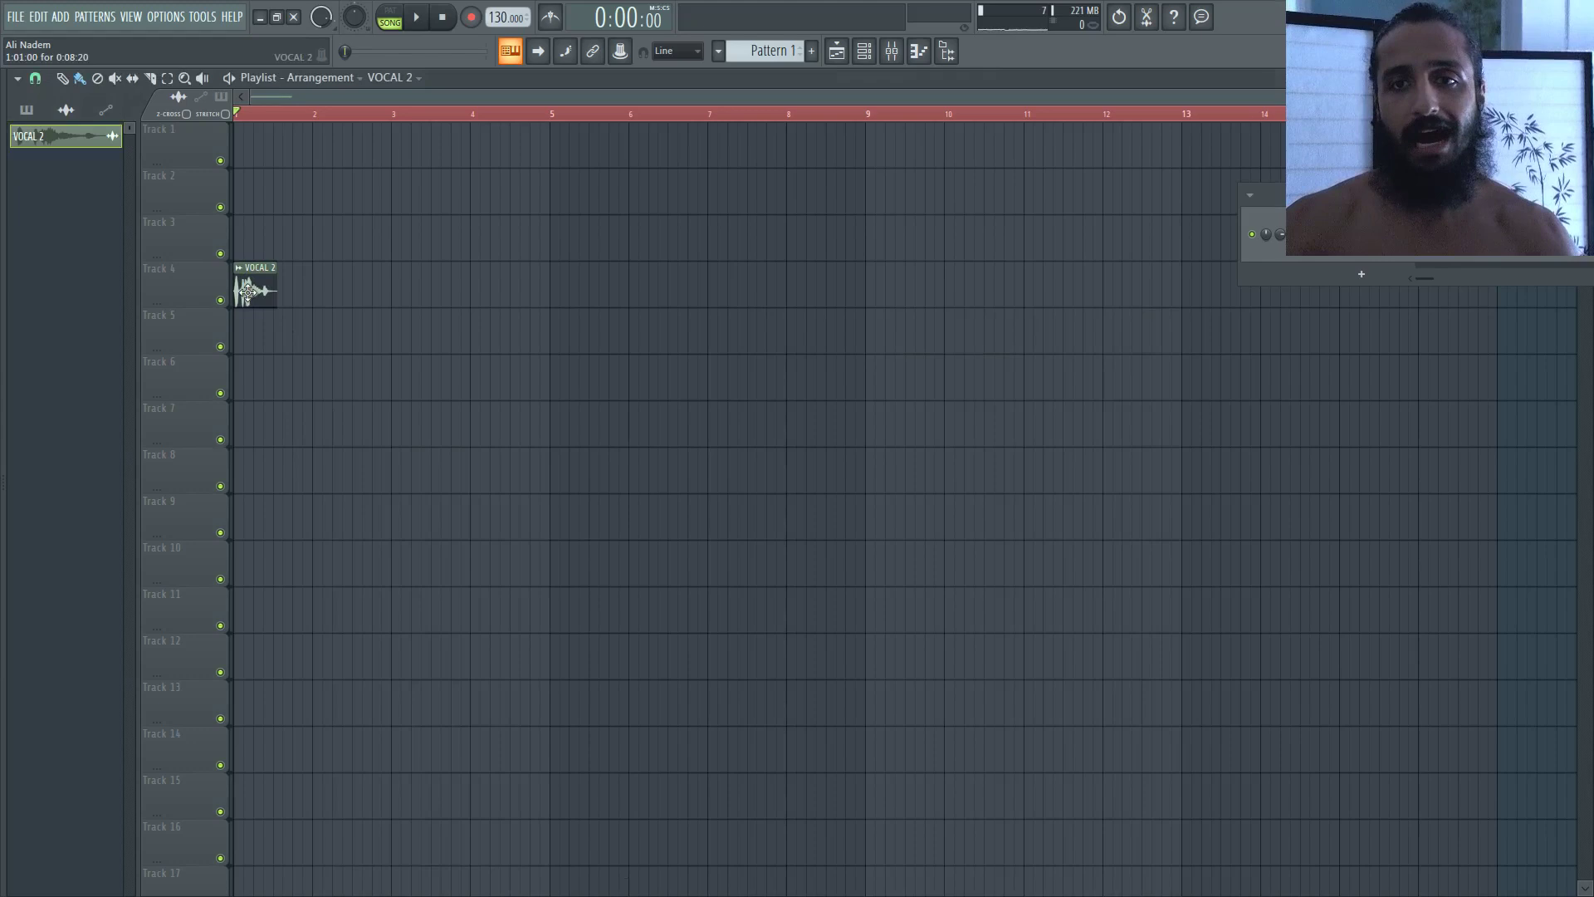
key("space")
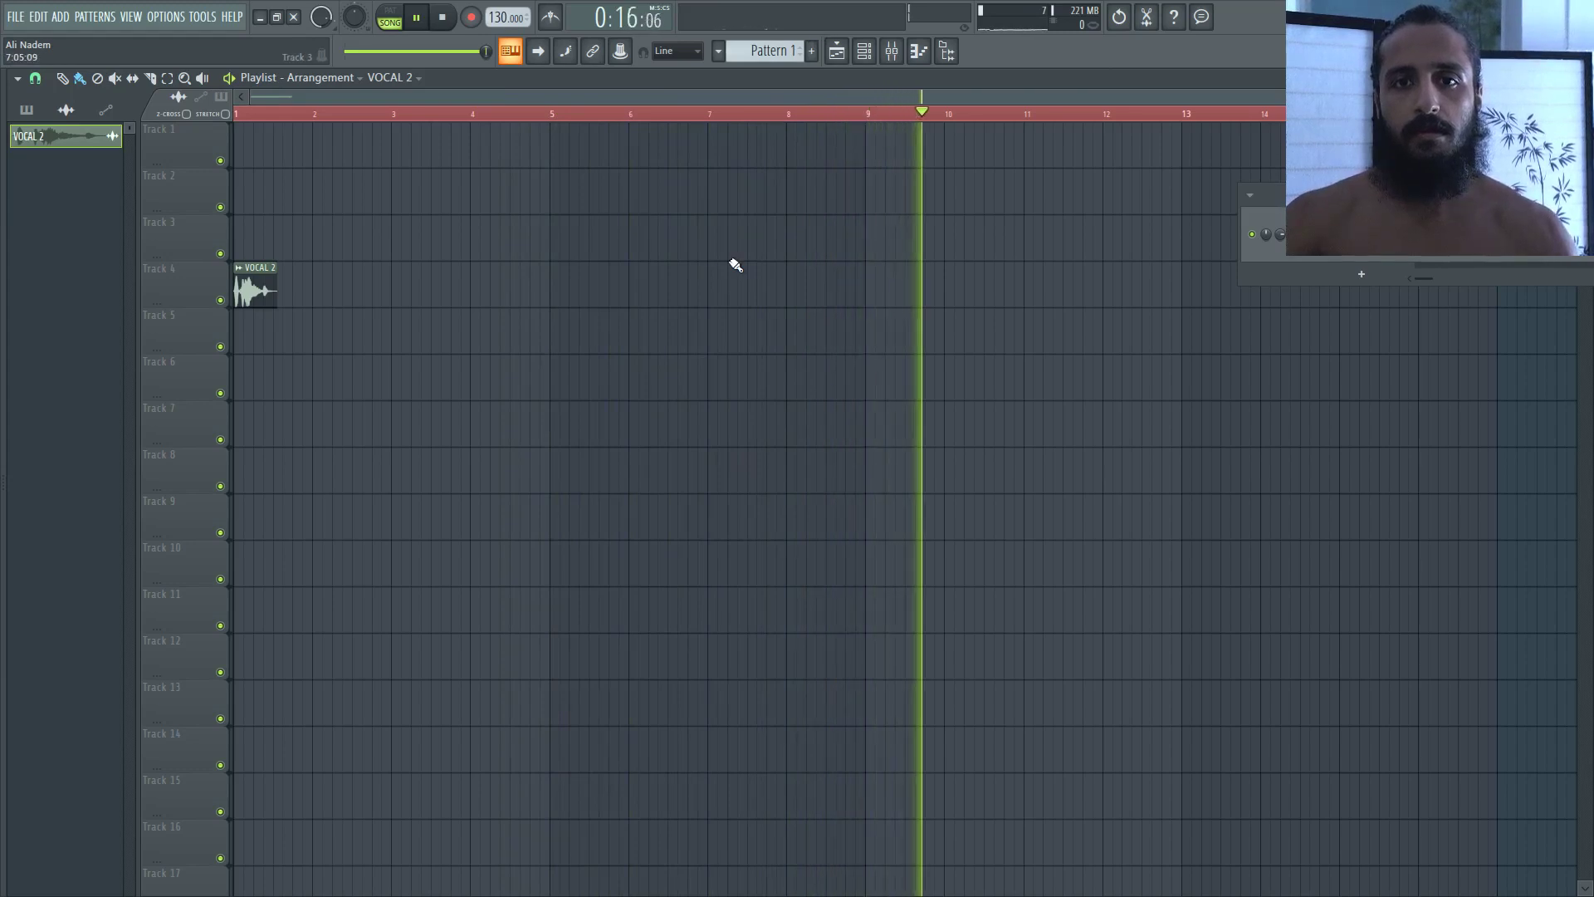
Stop playback, open RC 48 from the Mixer, and tick Smart disable in its options.
left_click(904, 60)
key("space")
left_click(1094, 374)
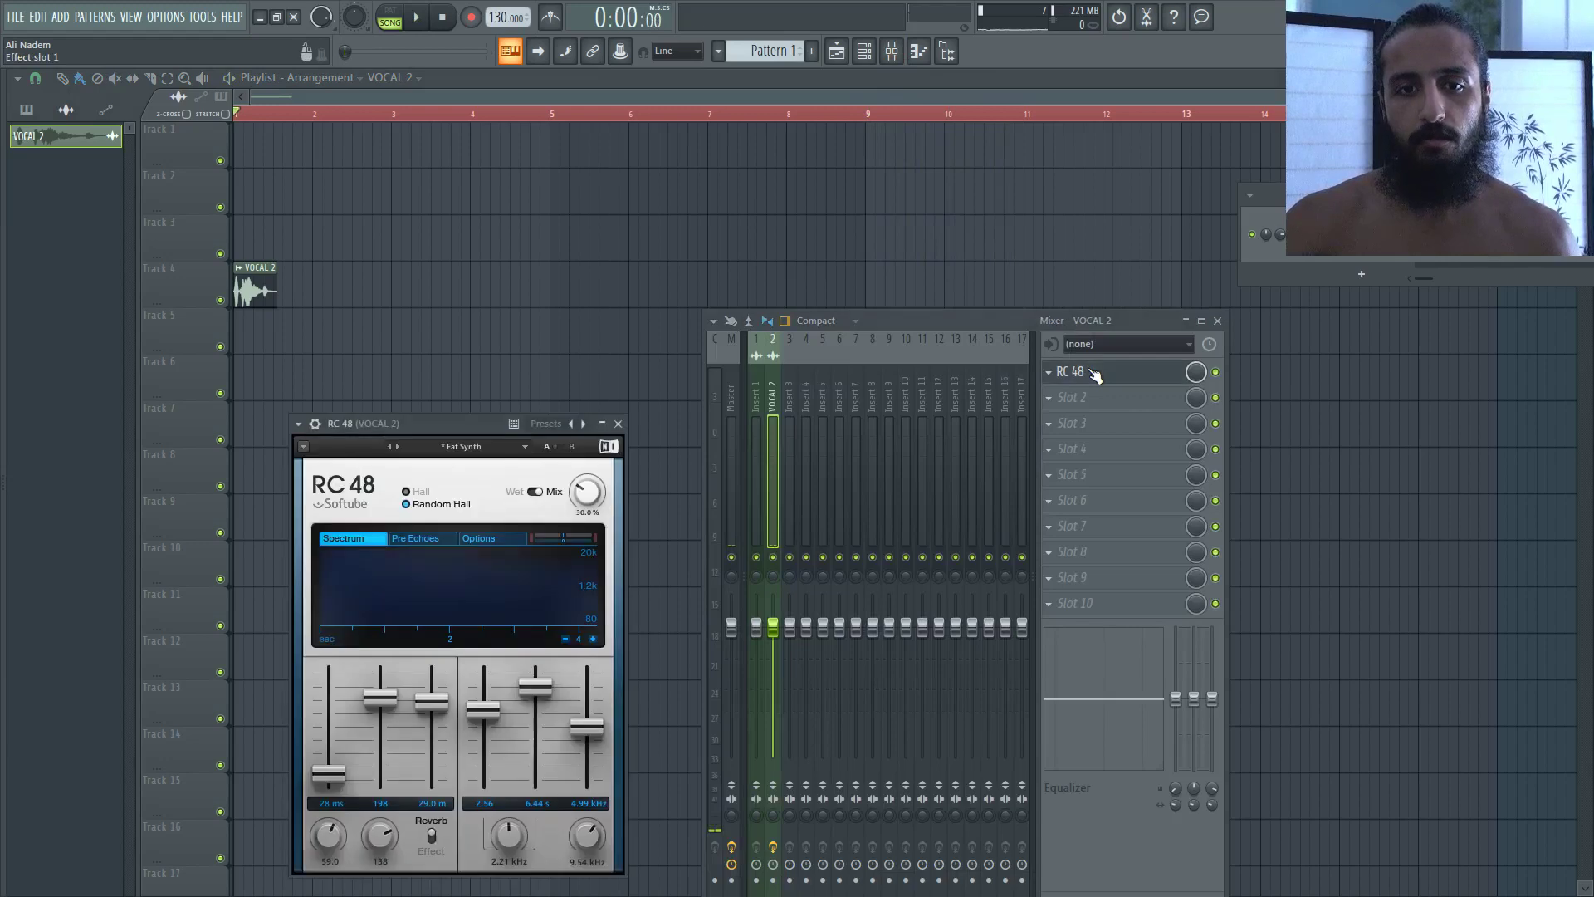
left_click_drag(470, 418, 492, 362)
left_click(322, 365)
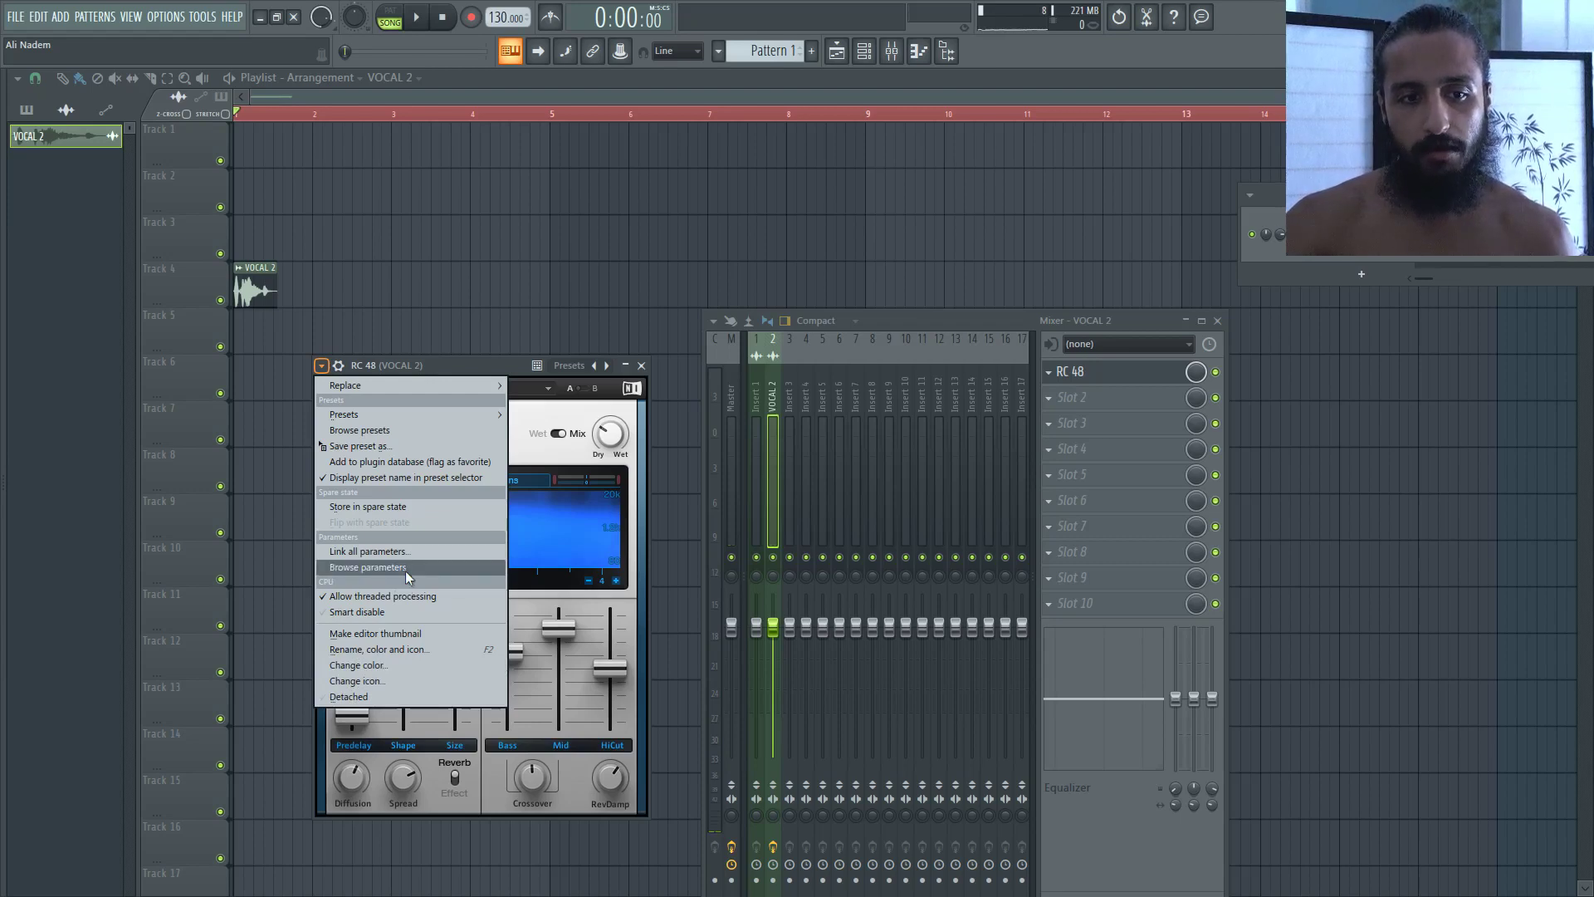
left_click(416, 611)
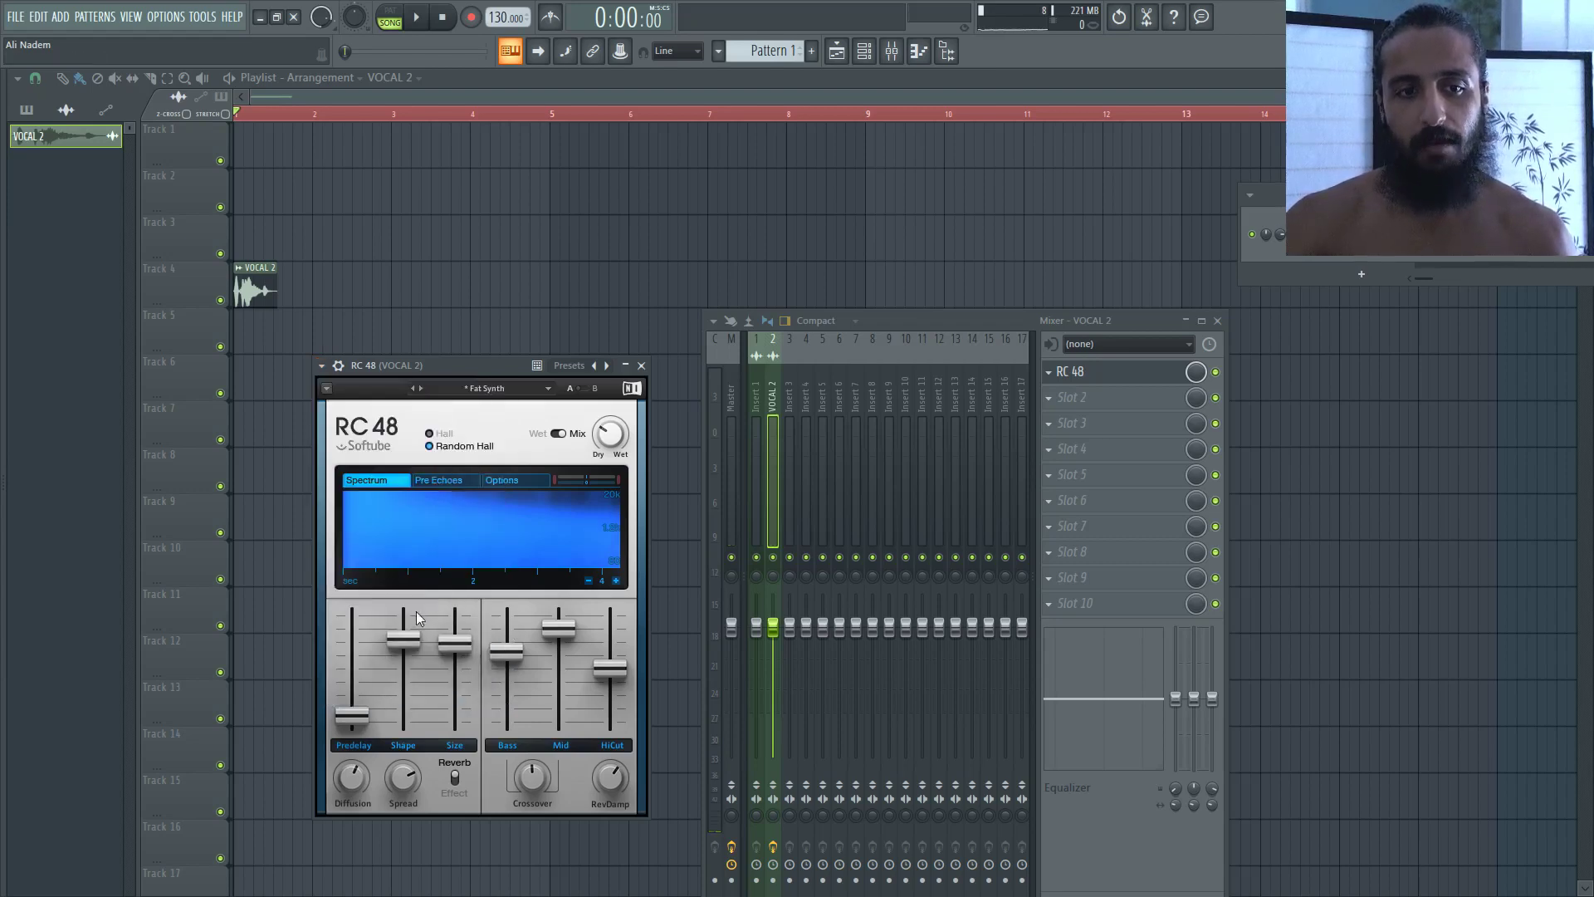
Recheck RC 48's options to confirm Smart disable is on, then bring the Playlist forward.
left_click(324, 368)
left_click(526, 69)
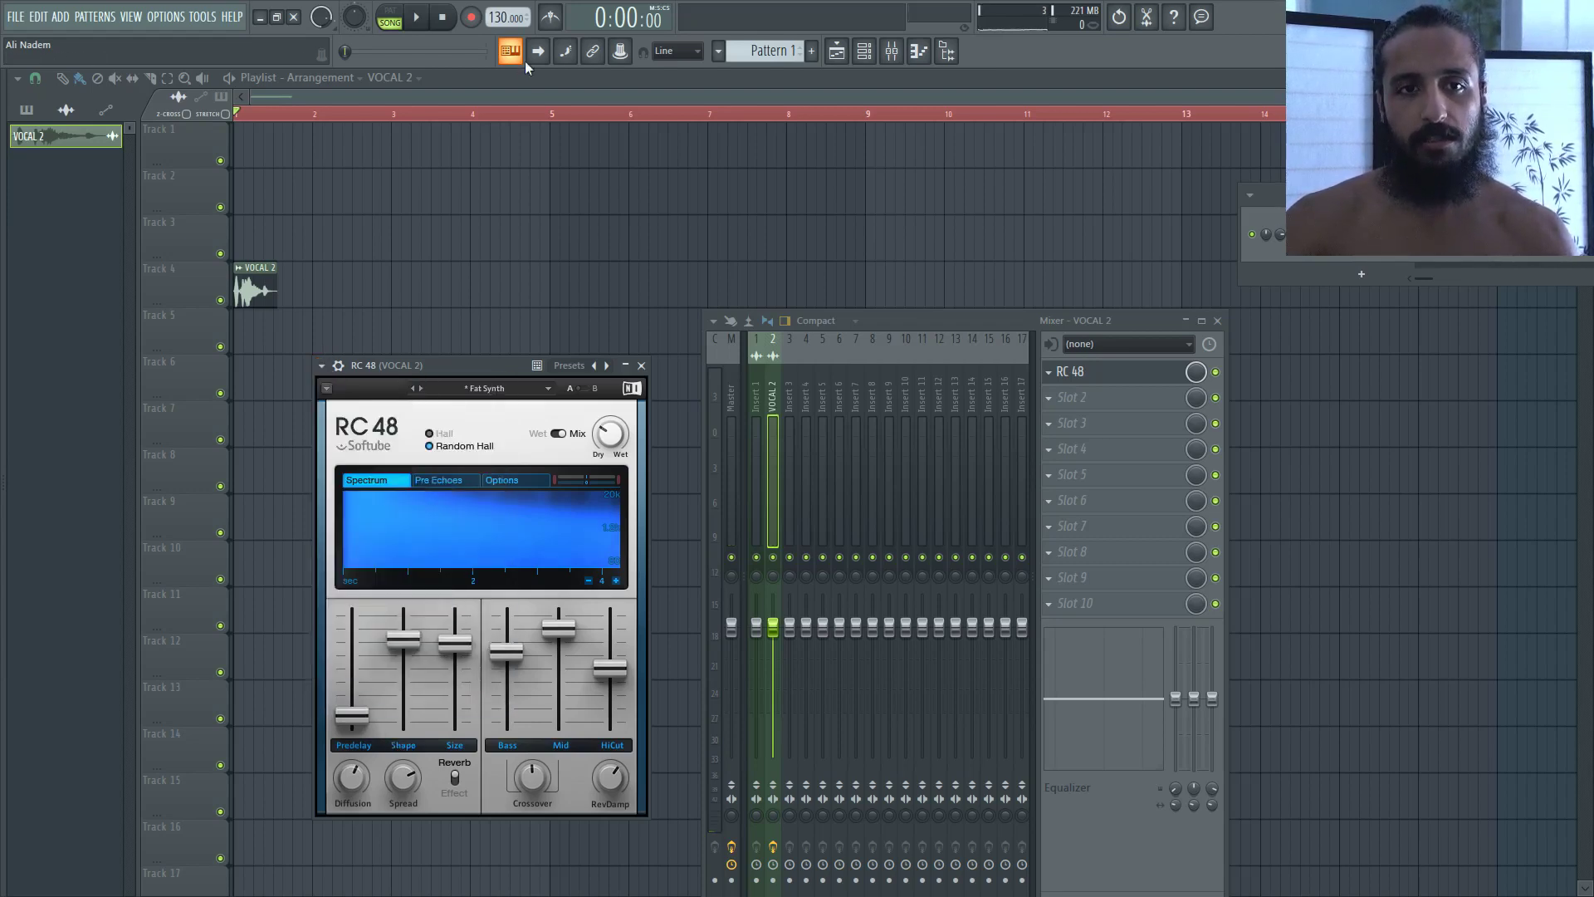
left_click(322, 365)
left_click(540, 312)
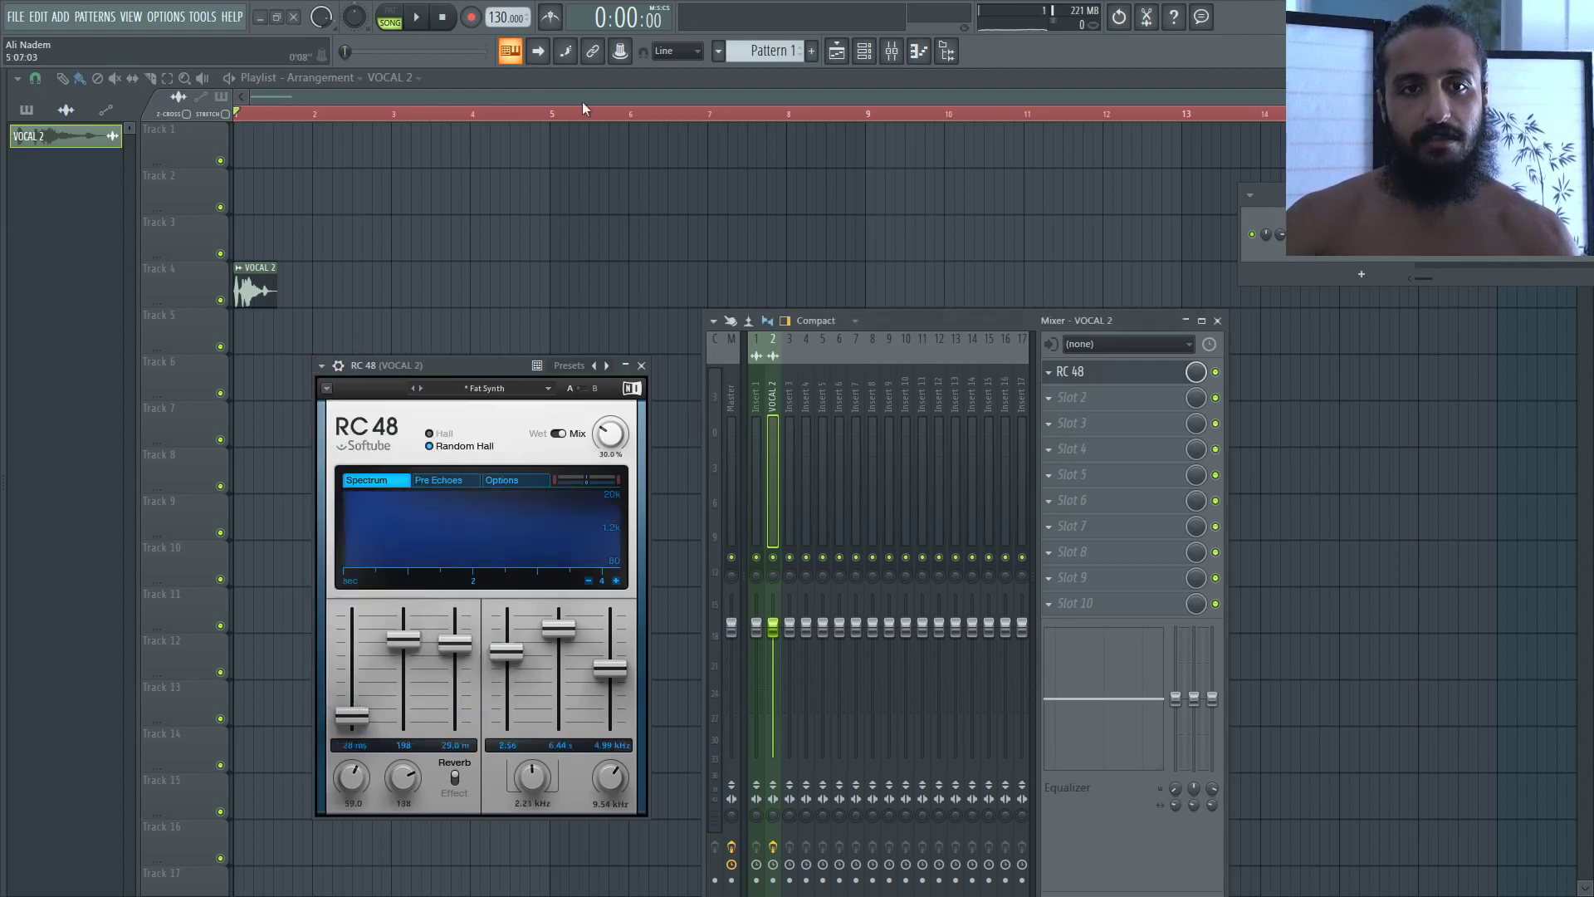
left_click(321, 366)
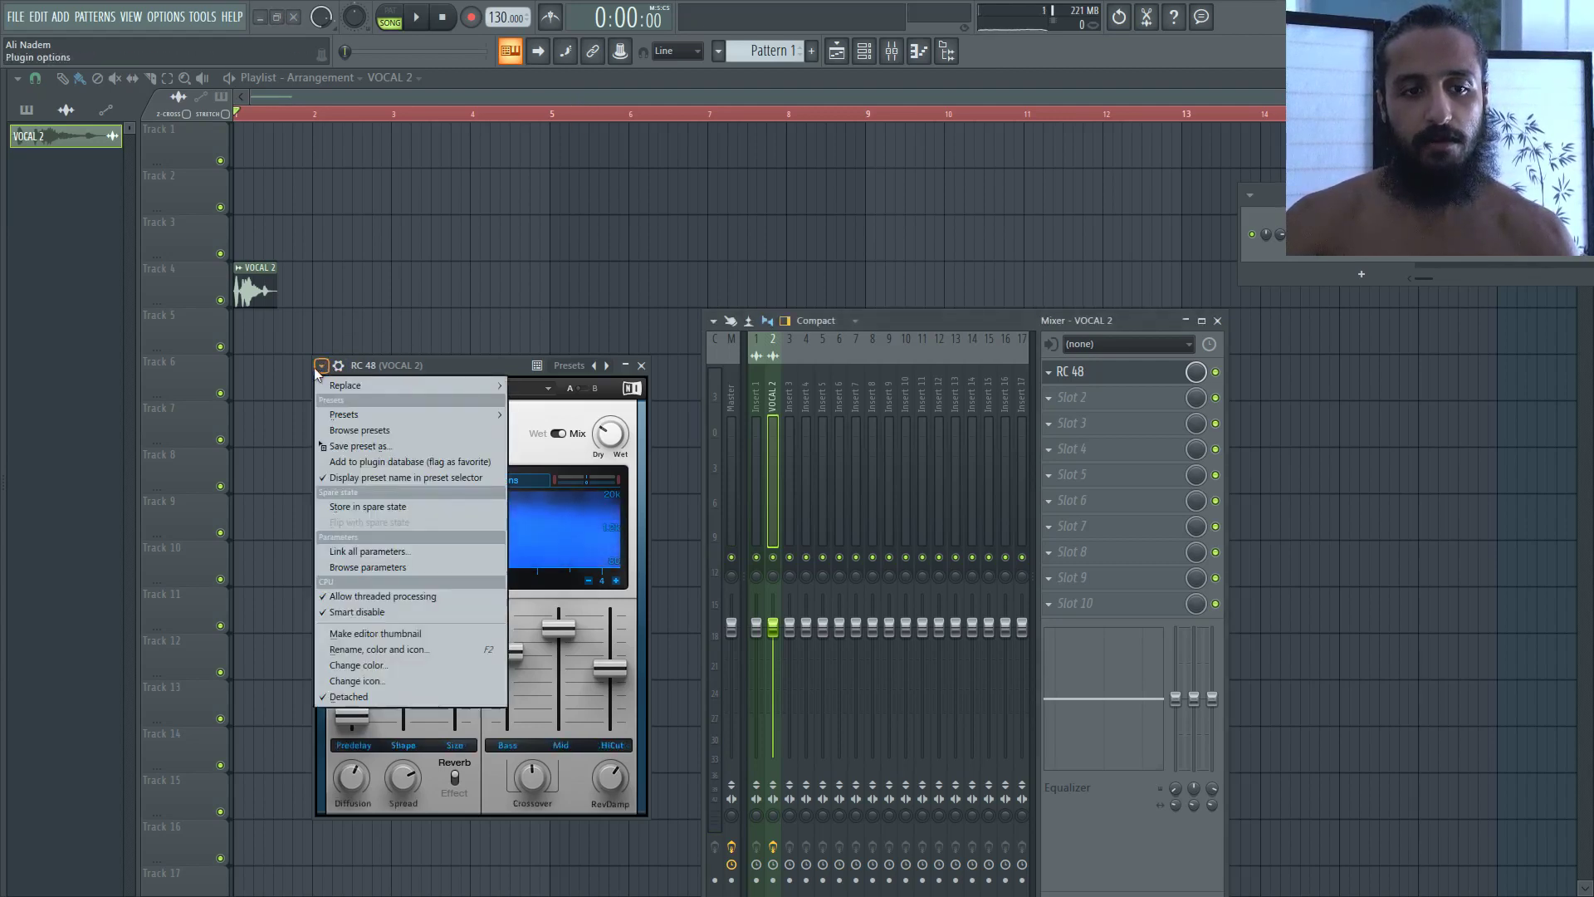
left_click(534, 114)
left_click(535, 92)
key("space")
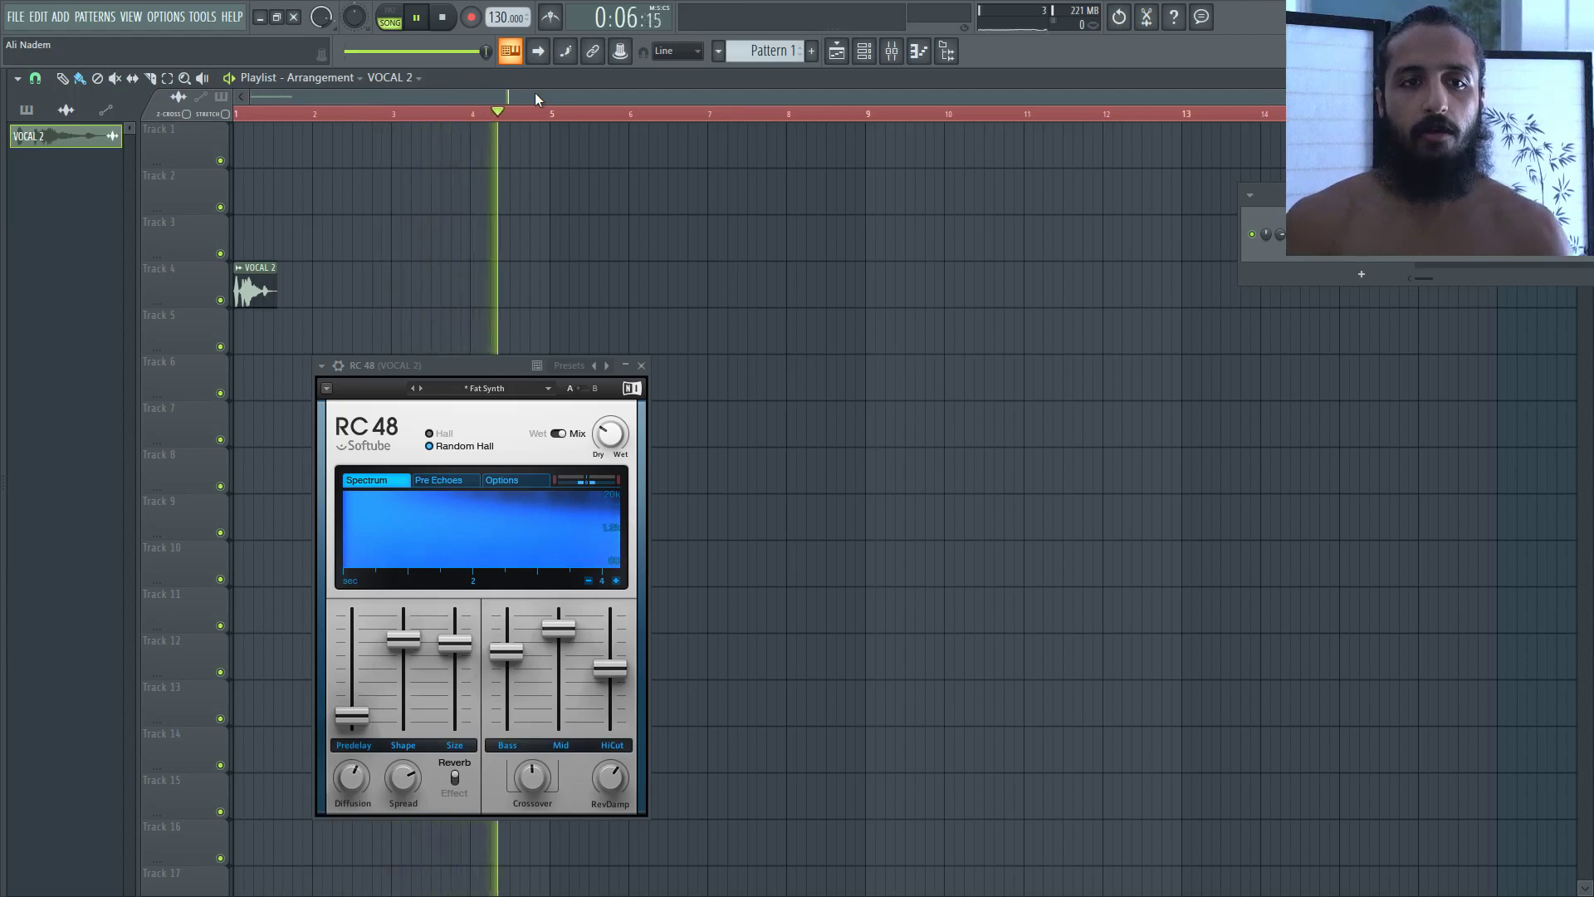
key("space")
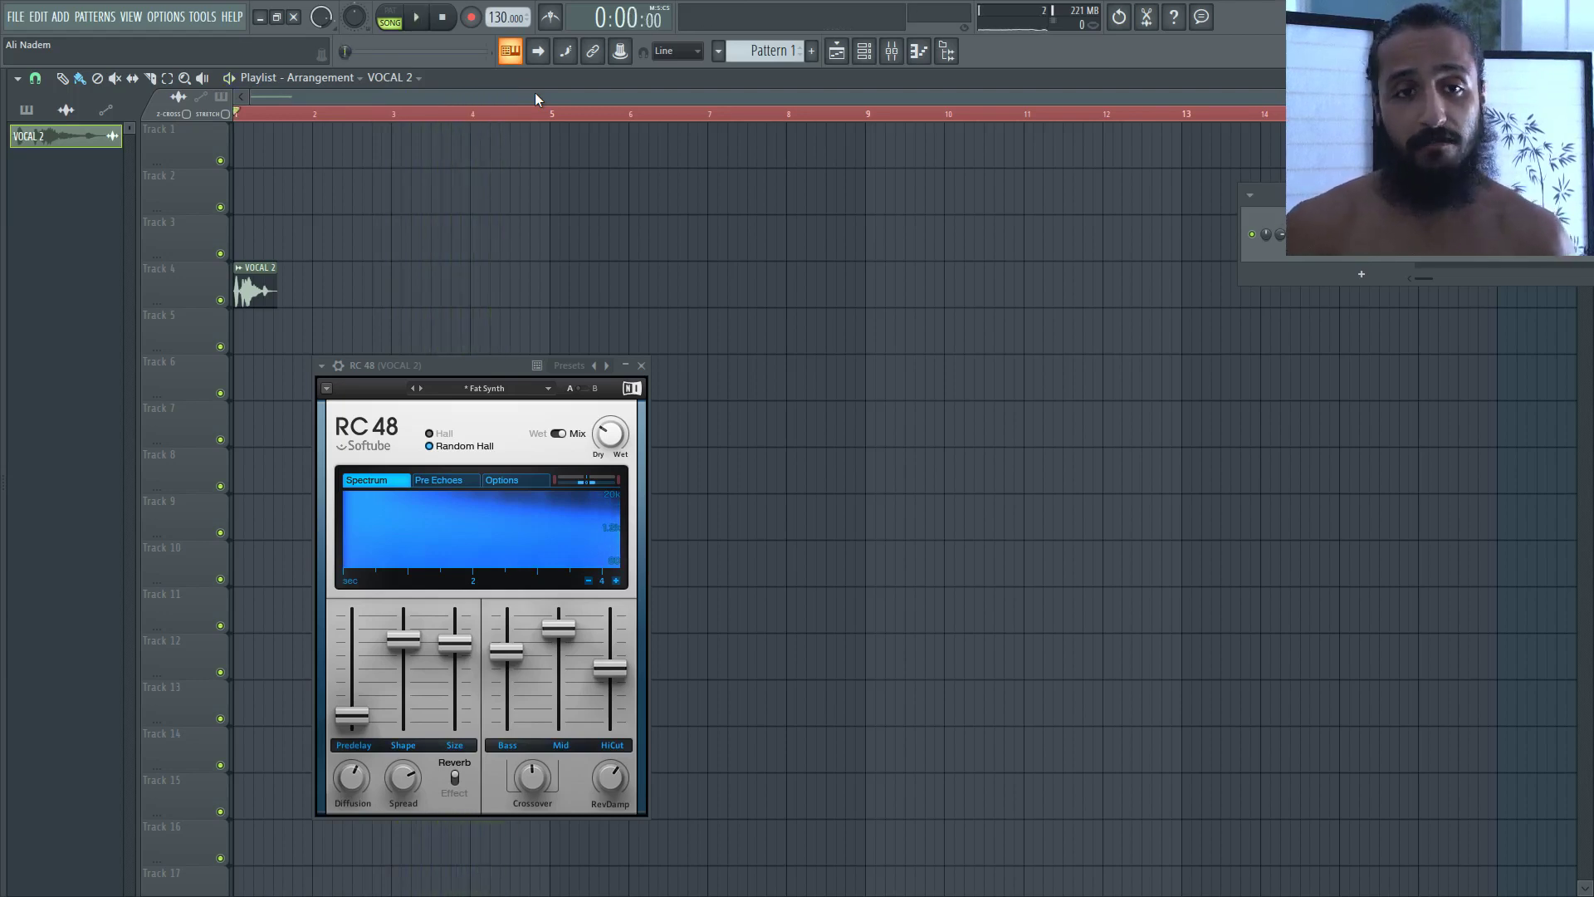